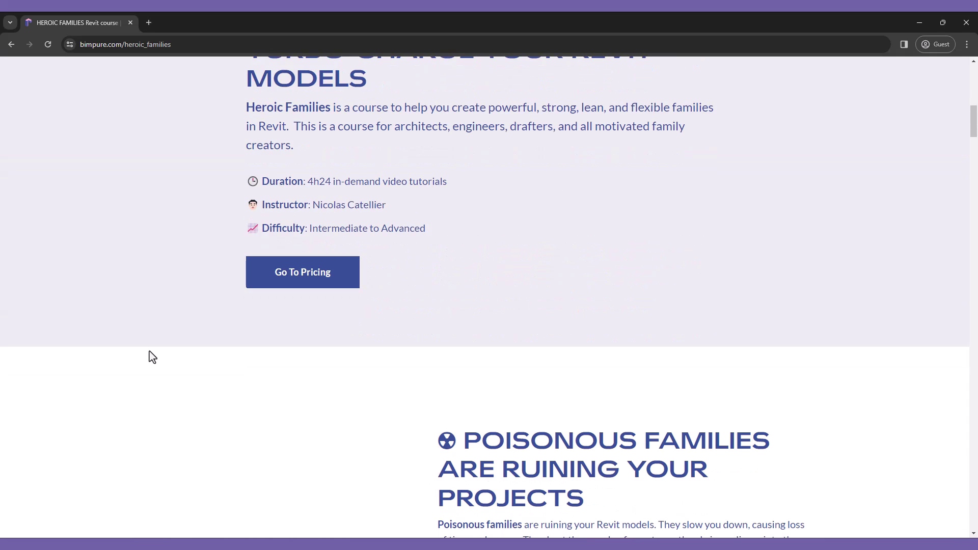
- Look through the Heroic Families course page down to and past the example families
scroll(152, 357, down, 7)
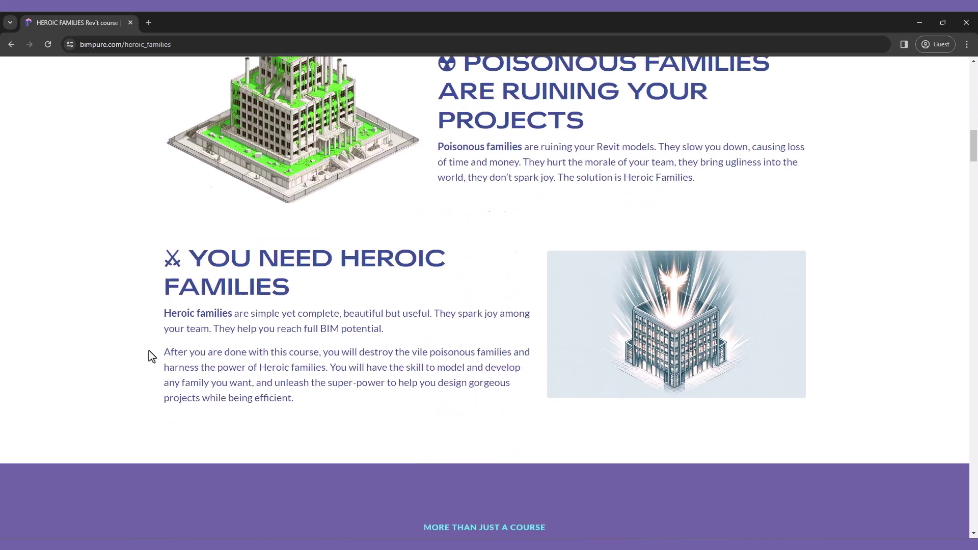
scroll(152, 356, down, 15)
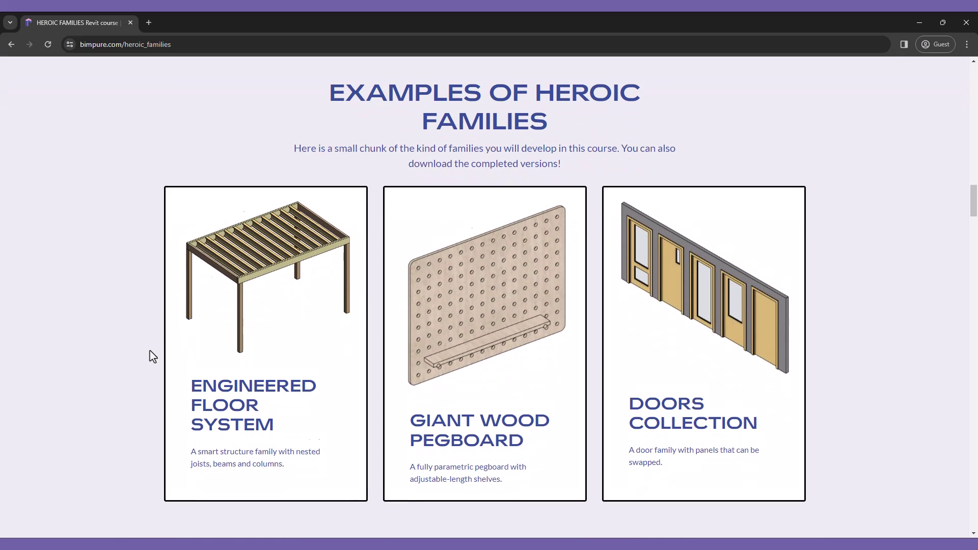
scroll(151, 357, down, 10)
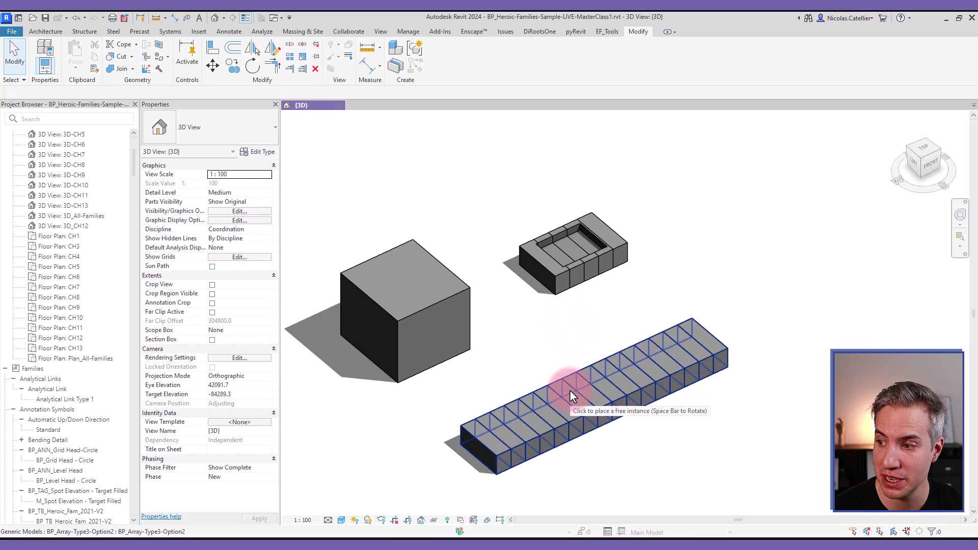
- Examine the long arrayed block row and the rectangular recess cut across the smaller block array in the project's 3D view
click(549, 401)
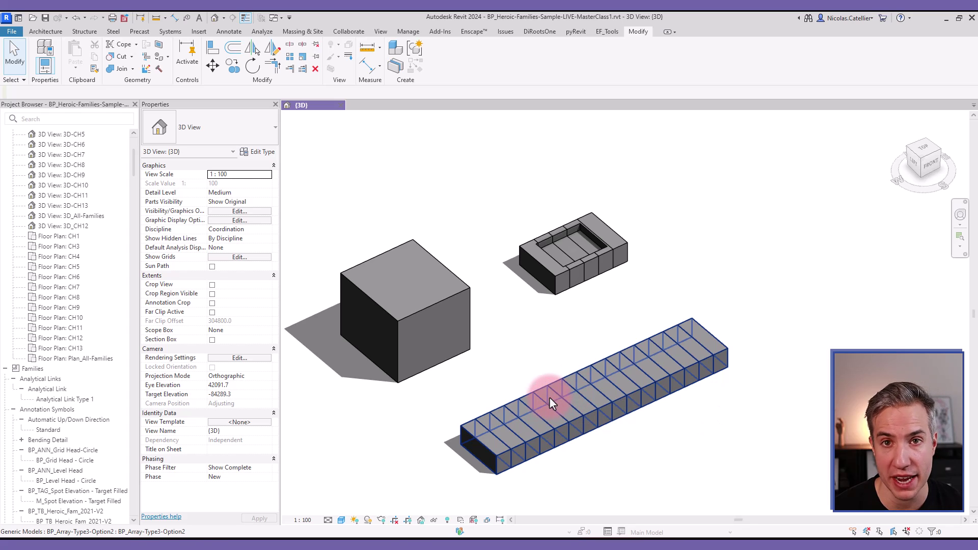
click(565, 266)
click(565, 267)
scroll(570, 249, up, 5)
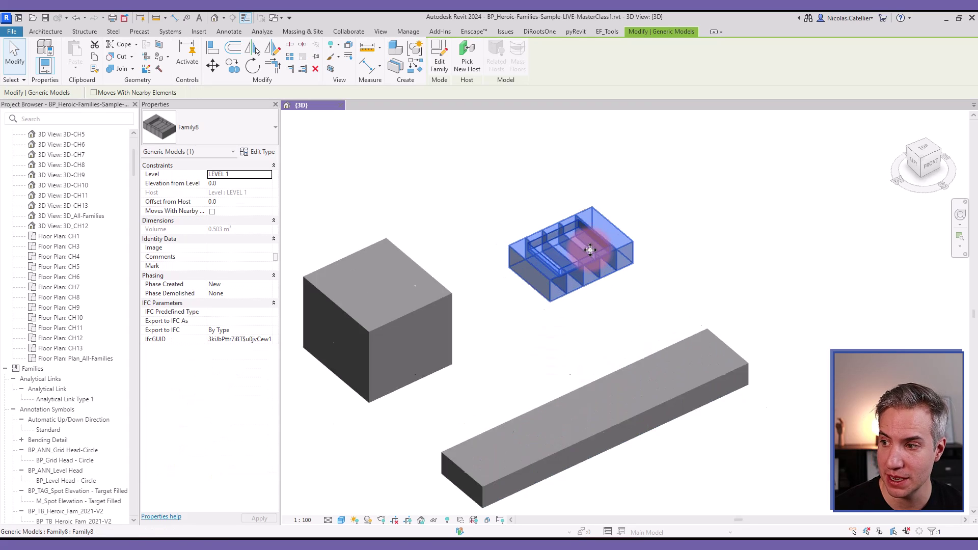
click(771, 163)
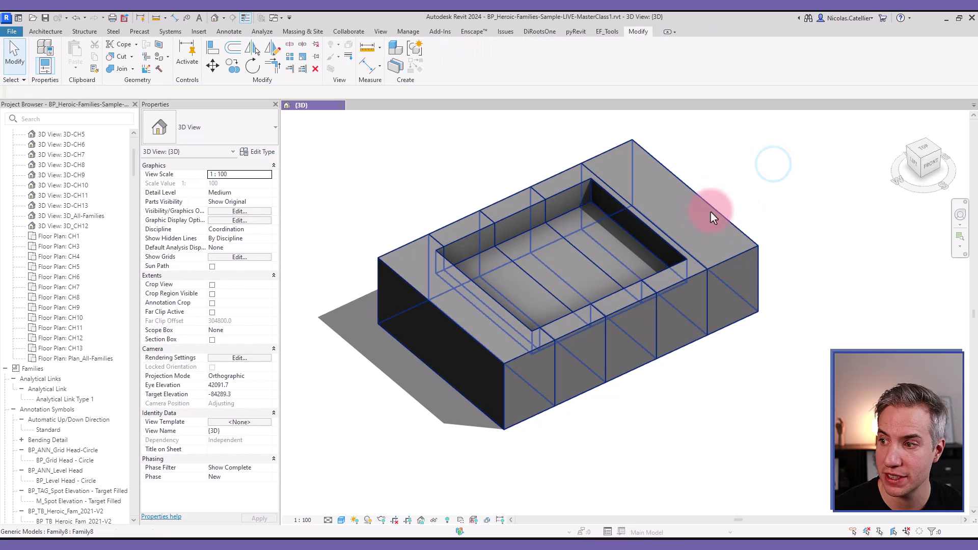
click(589, 183)
click(431, 251)
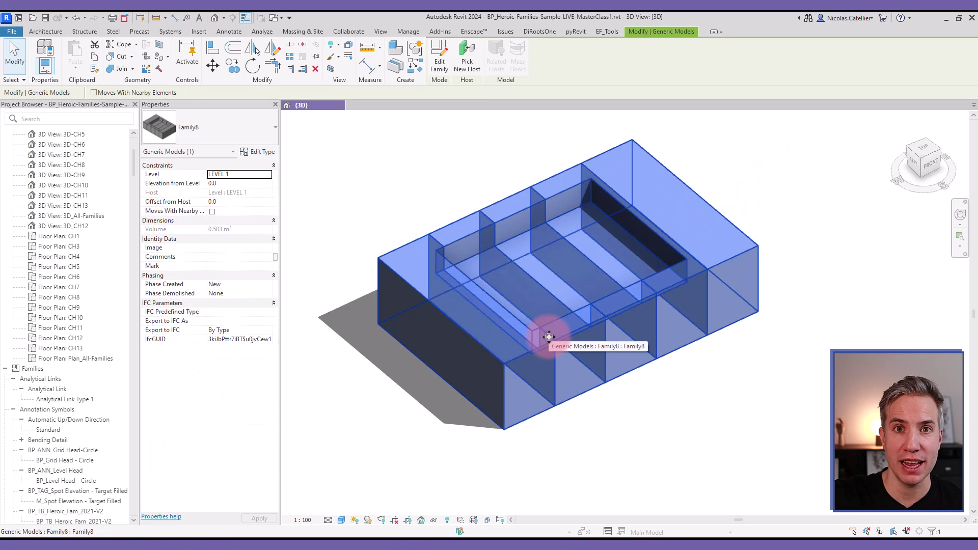
scroll(662, 295, down, 5)
click(637, 317)
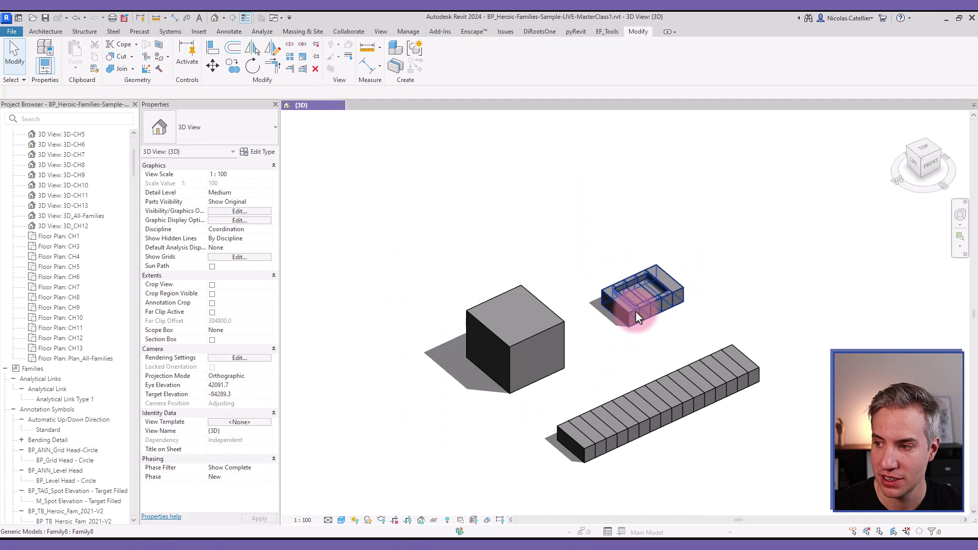
- Open the cube's BP_CH4_Strong-Reference family for editing and show its Ref. Level floor plan
click(515, 326)
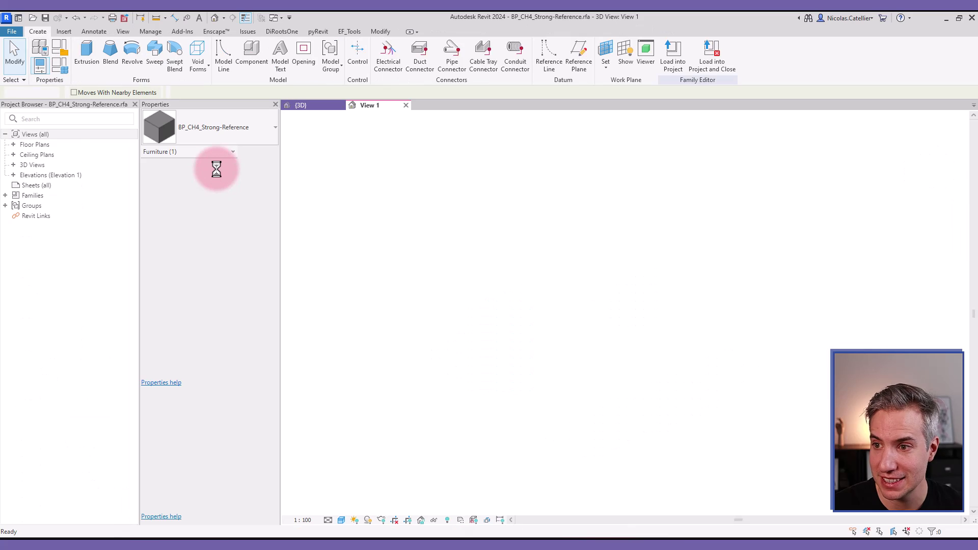
click(13, 146)
double_click(41, 154)
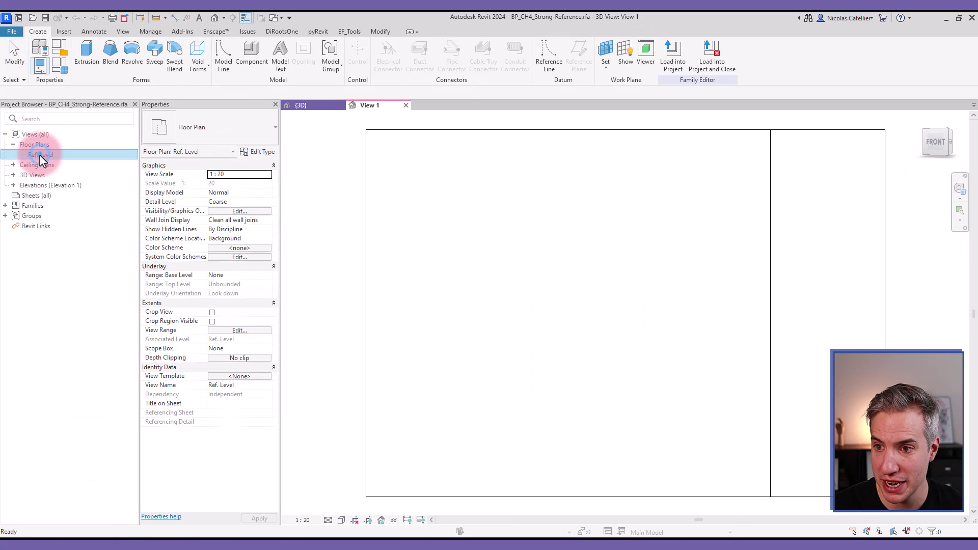
- Create a rectangular void extrusion of about 540 by 620 mm starting at the box's lower-left corner in plan
click(199, 76)
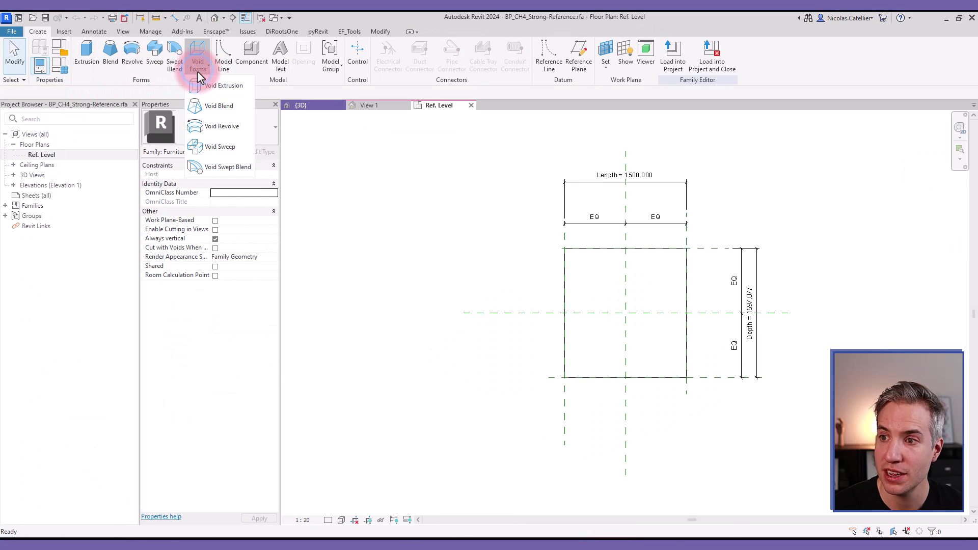
click(215, 87)
click(411, 57)
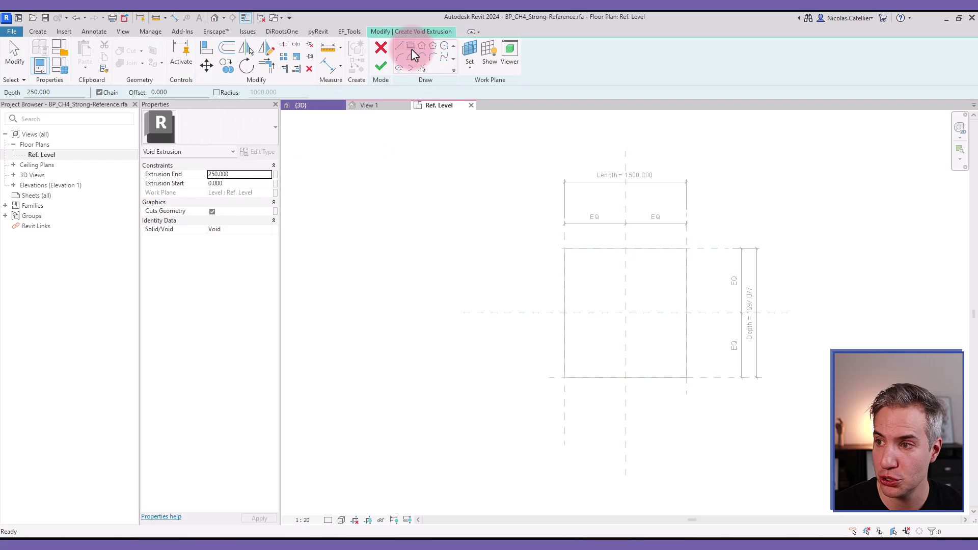
scroll(586, 375, up, 2)
click(557, 379)
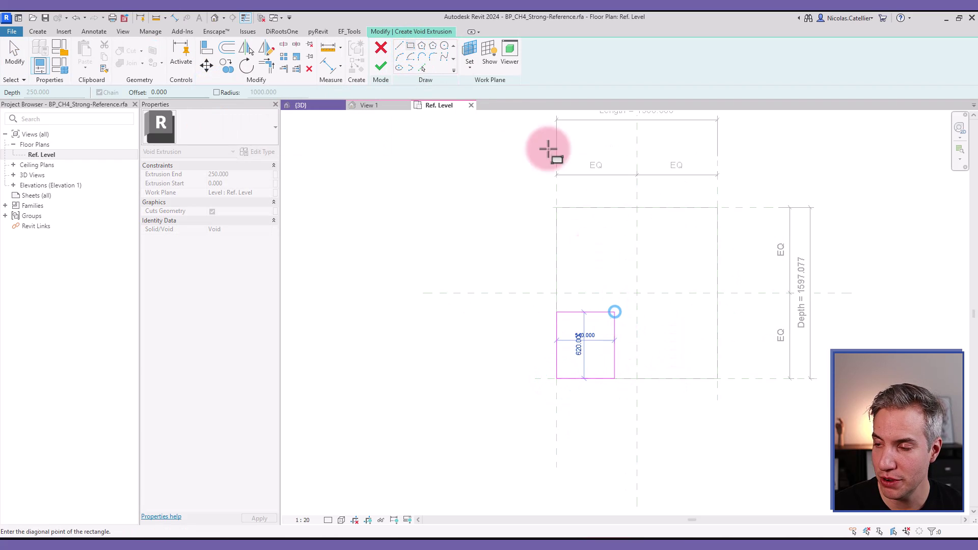
click(614, 312)
click(381, 66)
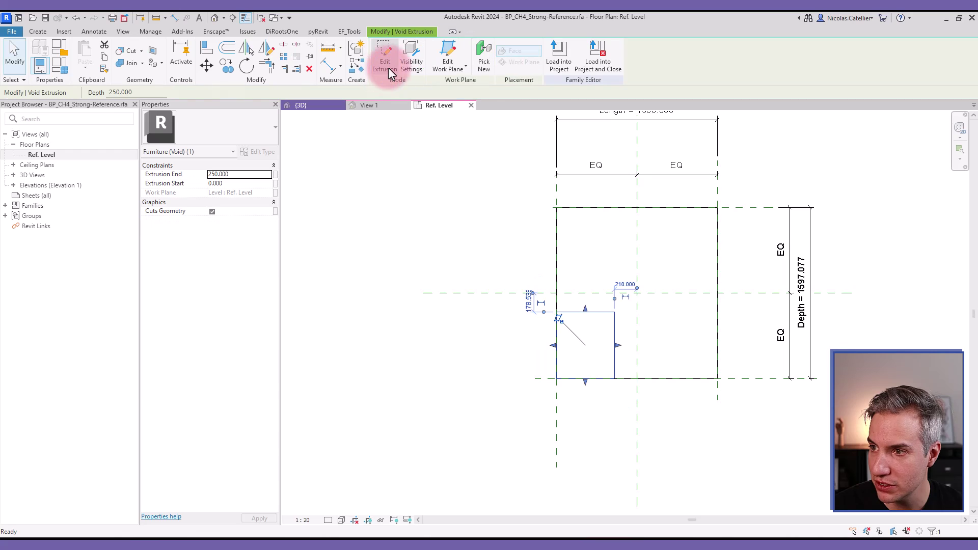
- Open the default 3D view and stretch the corner void upward to roughly 60% of the cube's height
click(123, 32)
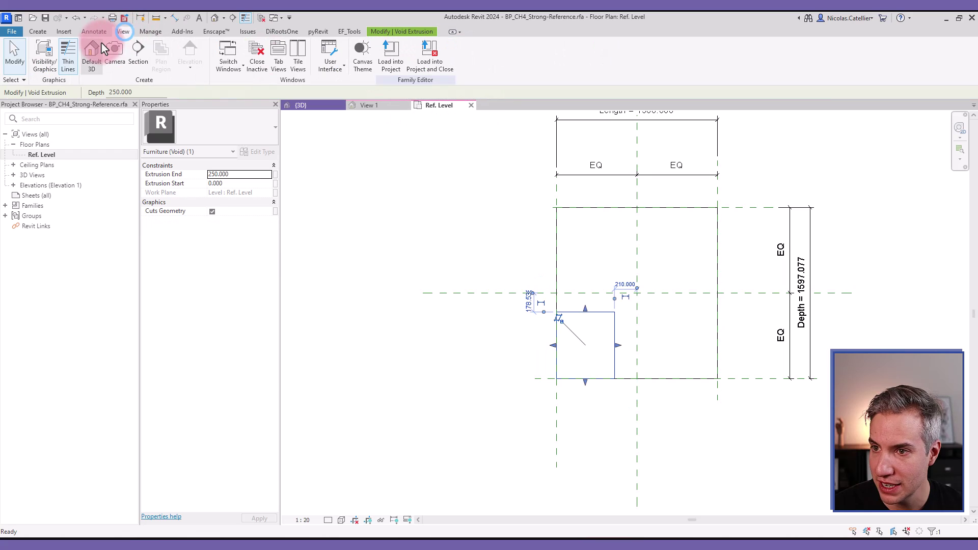
click(381, 275)
click(640, 399)
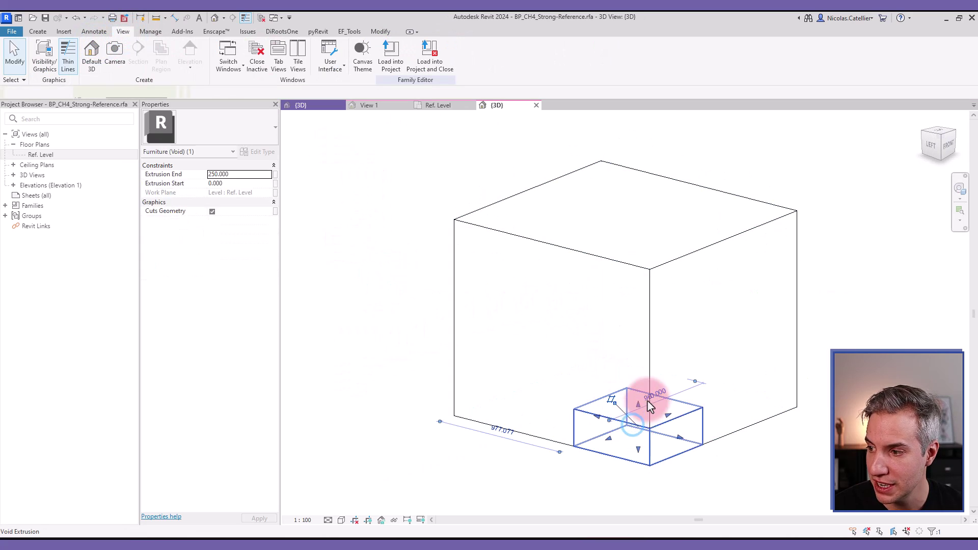
drag(640, 400, 641, 332)
click(671, 201)
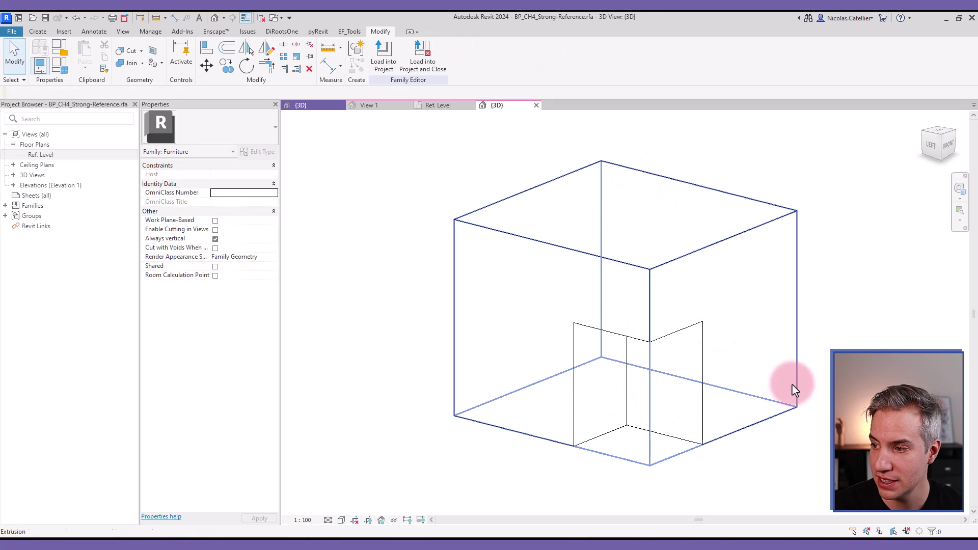
shift+middle_drag(793, 388, 397, 123)
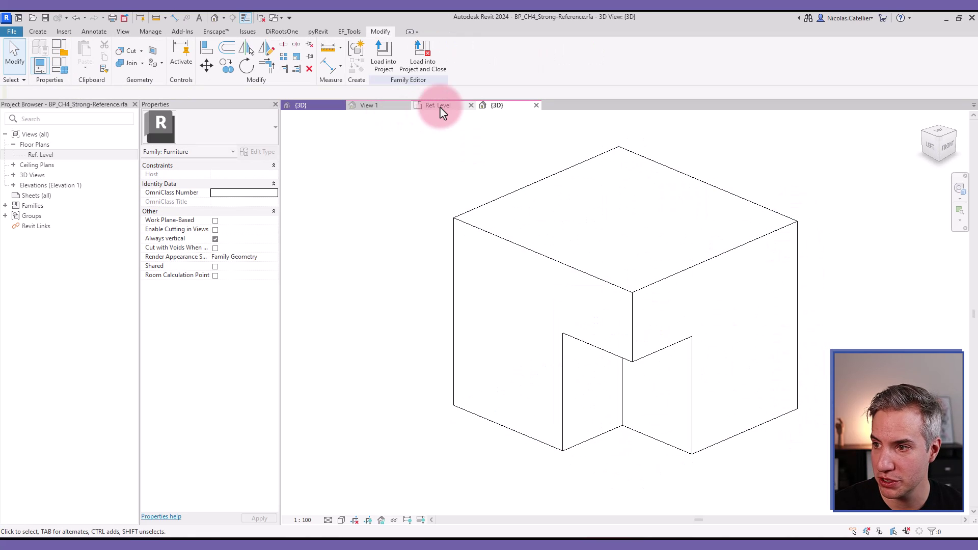
- Return to the project, open the long row's BP_Array-Type3-Option2 family for editing, and inspect its nested array element
click(313, 104)
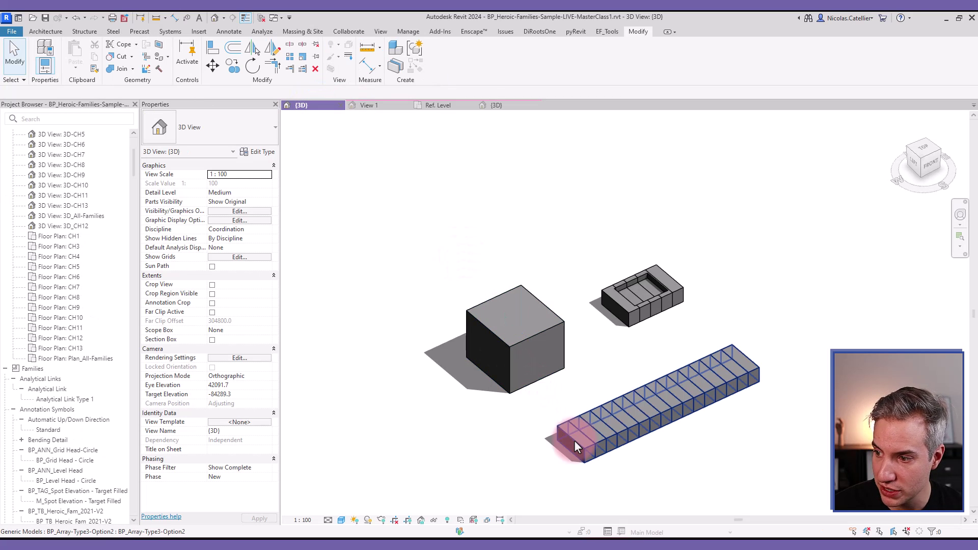
click(575, 446)
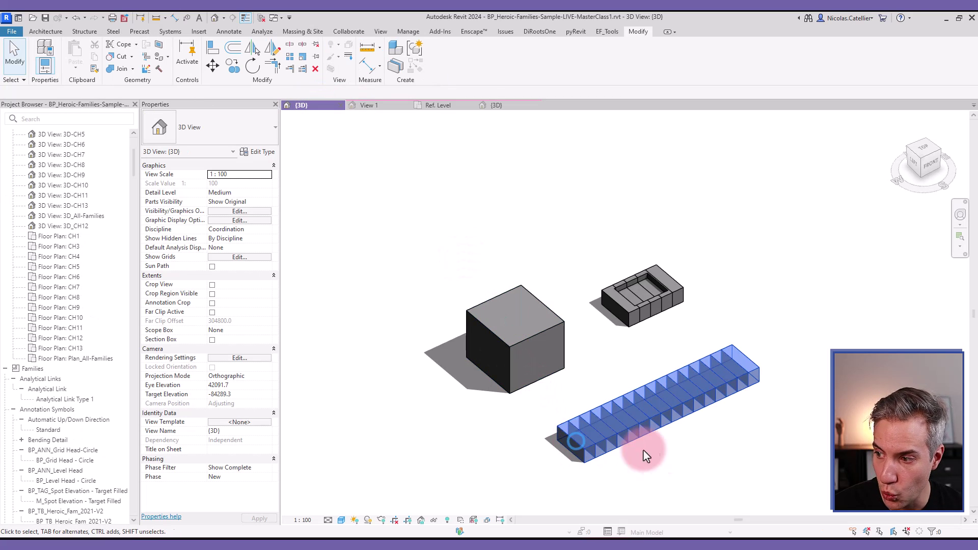
scroll(644, 454, up, 5)
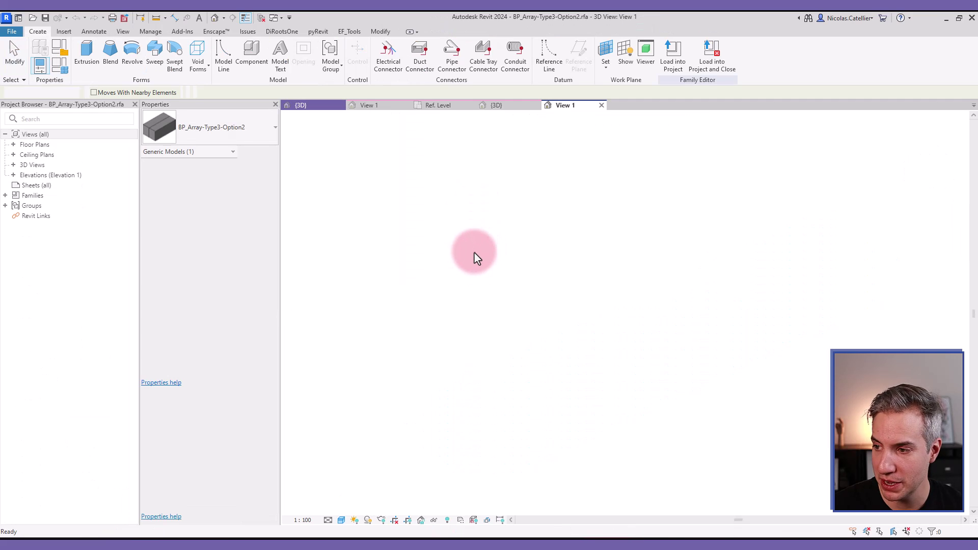
click(474, 234)
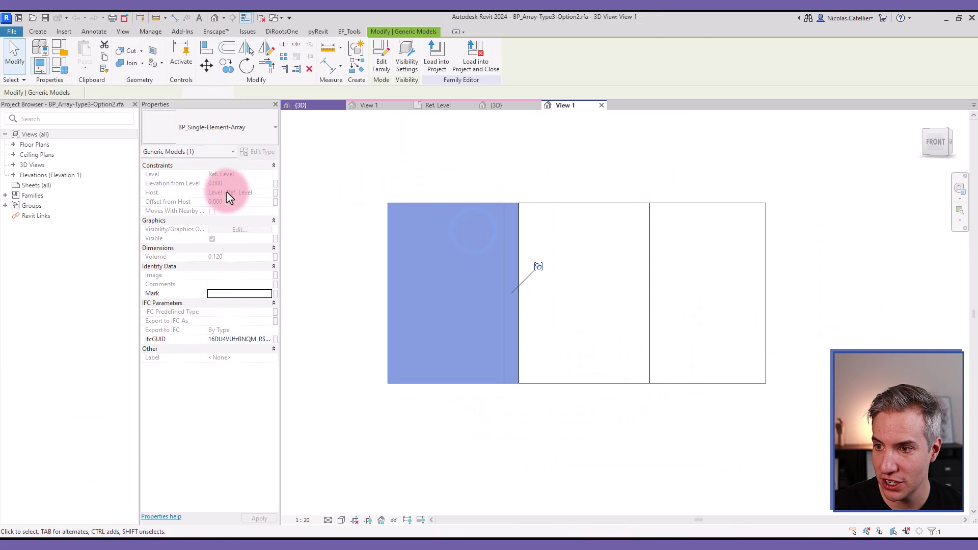
shift+middle_drag(570, 306, 542, 321)
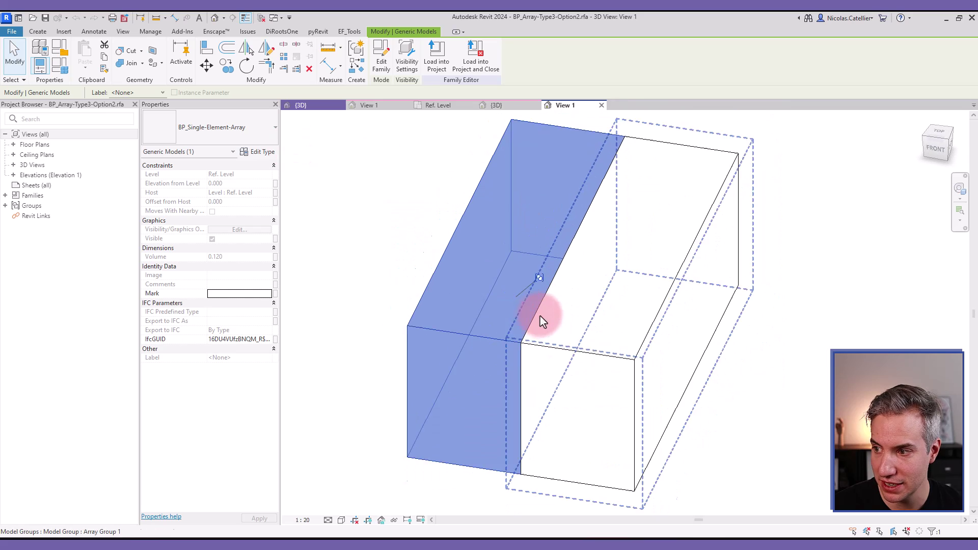
scroll(402, 284, down, 5)
click(402, 284)
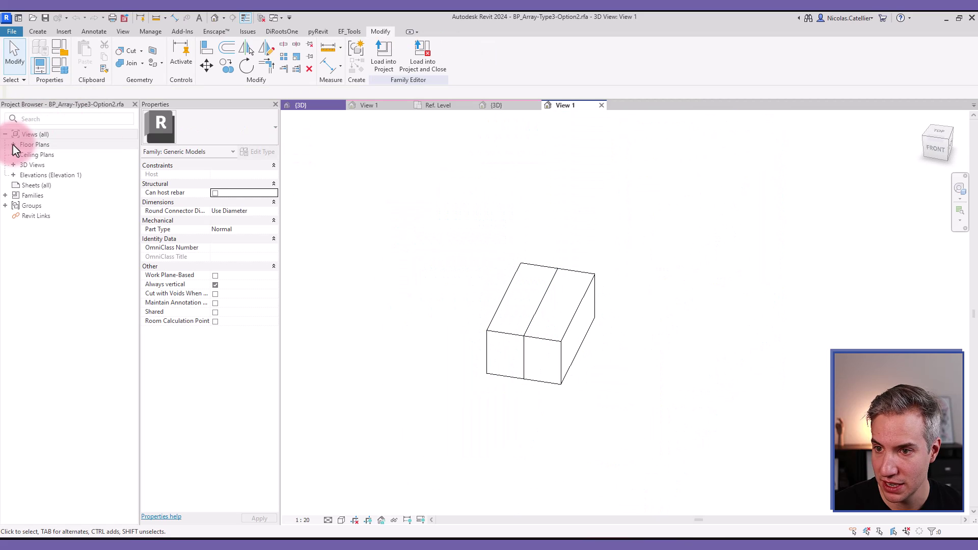
- Set the family's Number of Array parameter to 10
click(59, 65)
click(186, 227)
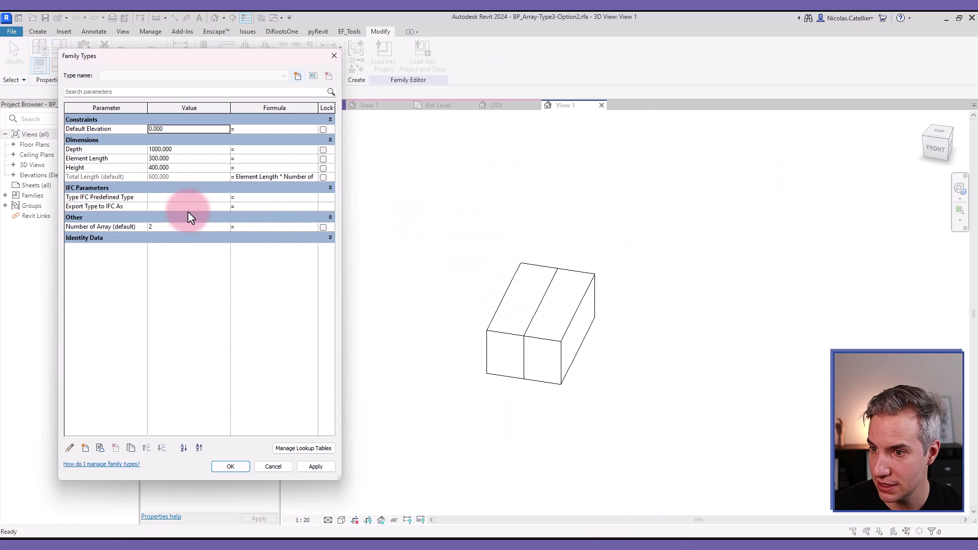
text(10)
click(240, 469)
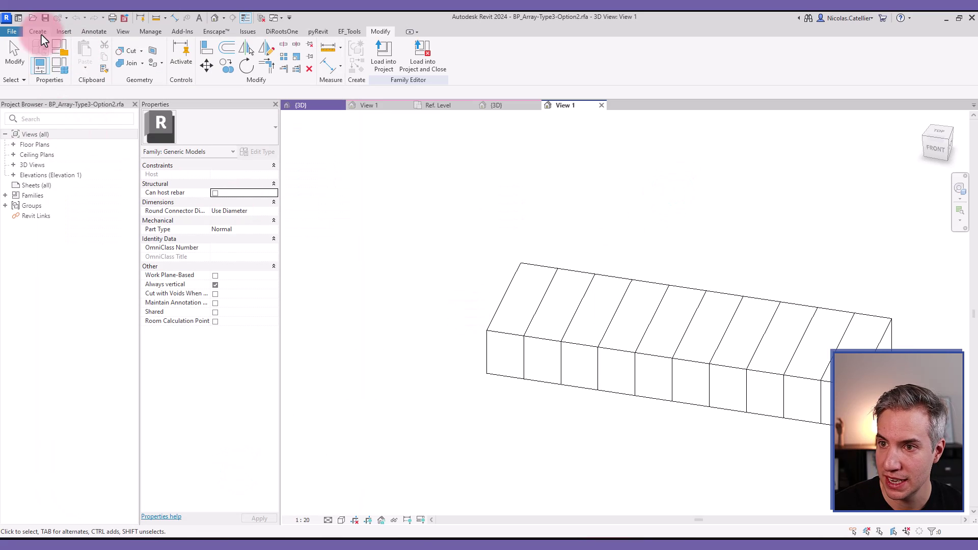
- In the Ref. Level floor plan, create a rectangular void extrusion of about 1660 by 600 mm across the array's elements
double_click(27, 145)
double_click(40, 155)
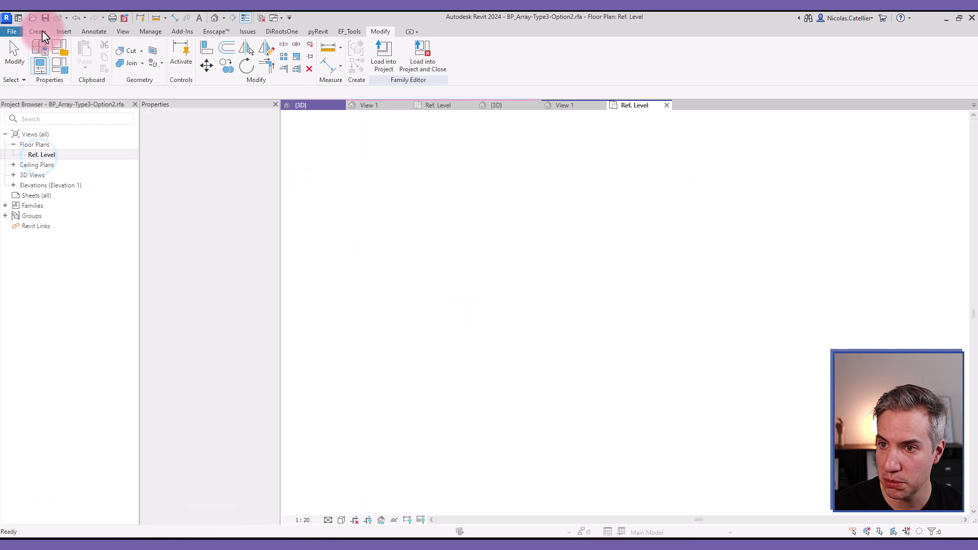
click(40, 32)
click(199, 63)
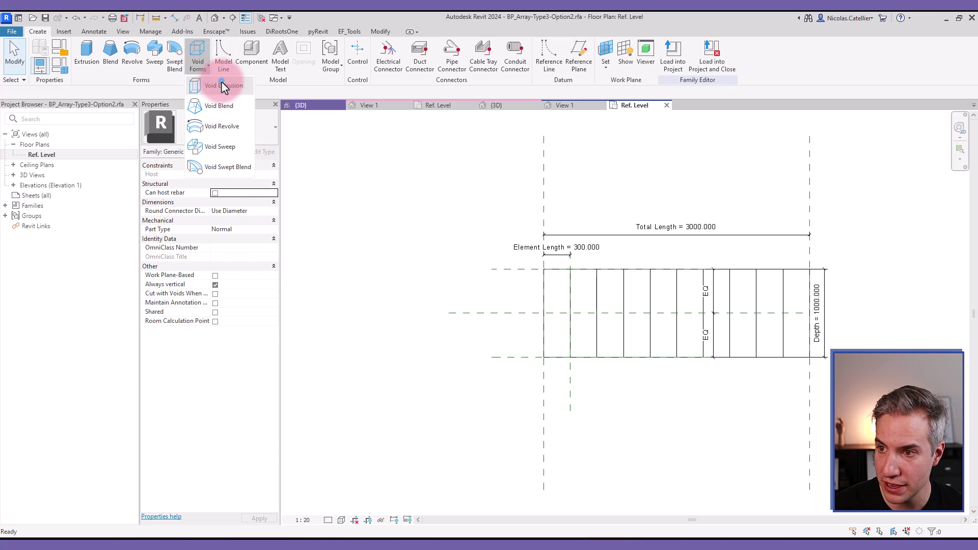
click(223, 86)
click(410, 46)
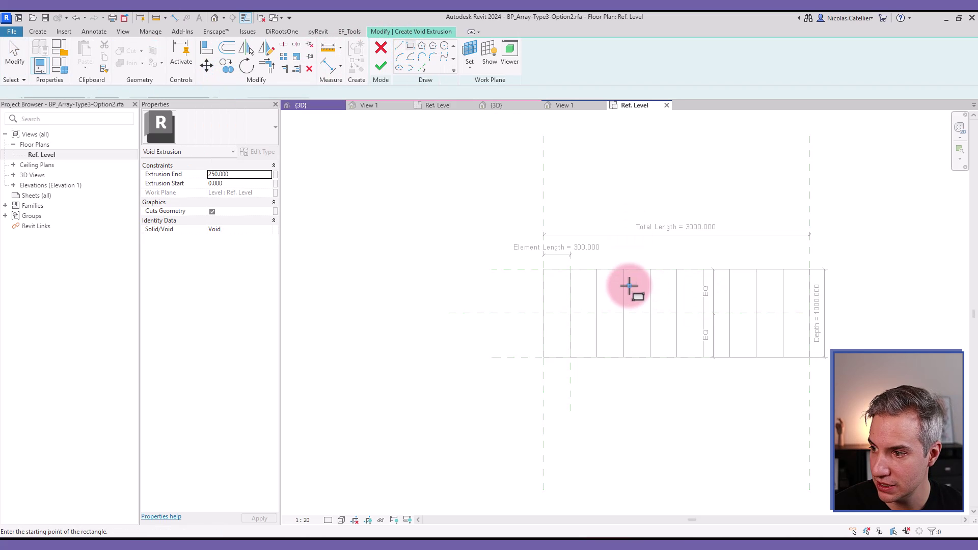
click(630, 286)
click(775, 338)
click(381, 66)
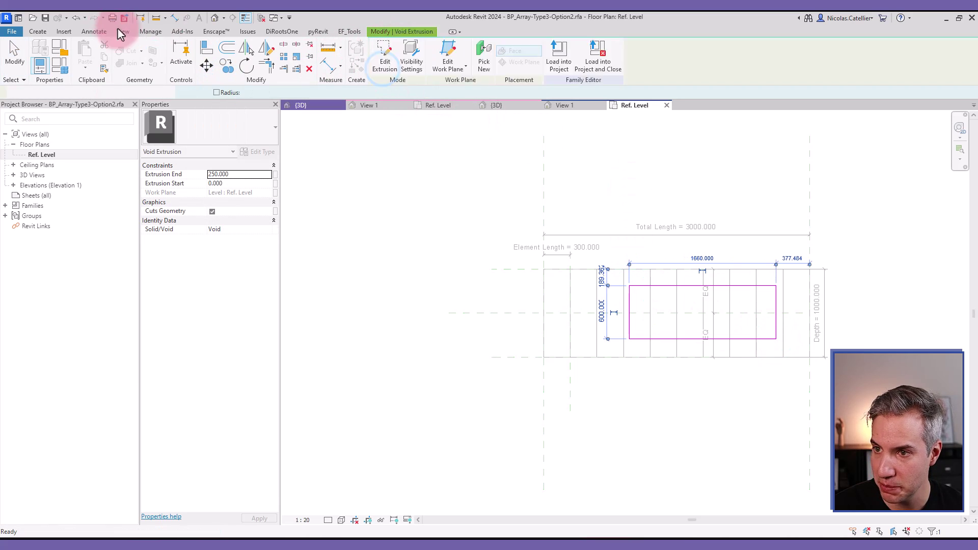
- Open the default 3D view and stretch the void's top above the array to an extrusion end of about 717 mm
click(122, 32)
click(93, 53)
shift+middle_drag(677, 347, 670, 288)
click(577, 329)
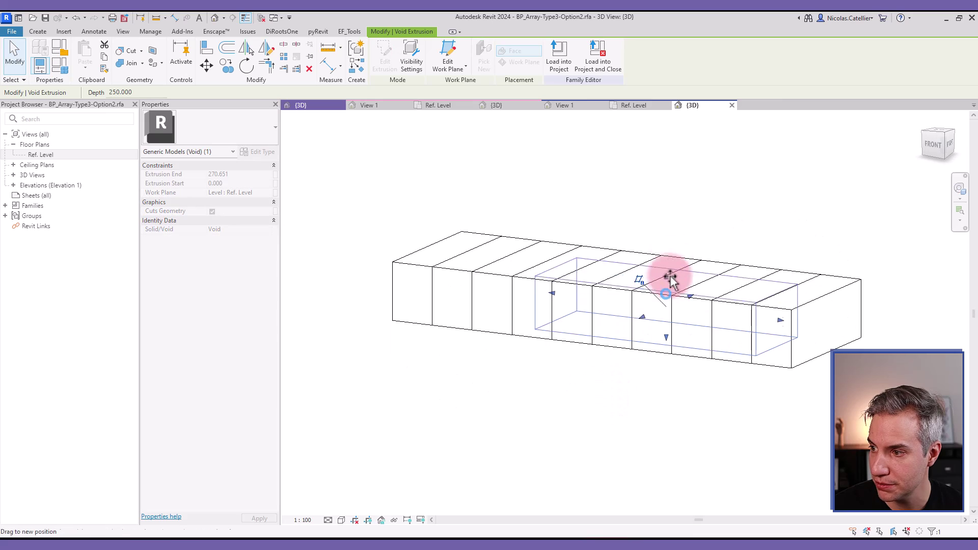
drag(670, 279, 764, 218)
shift+middle_drag(764, 218, 639, 227)
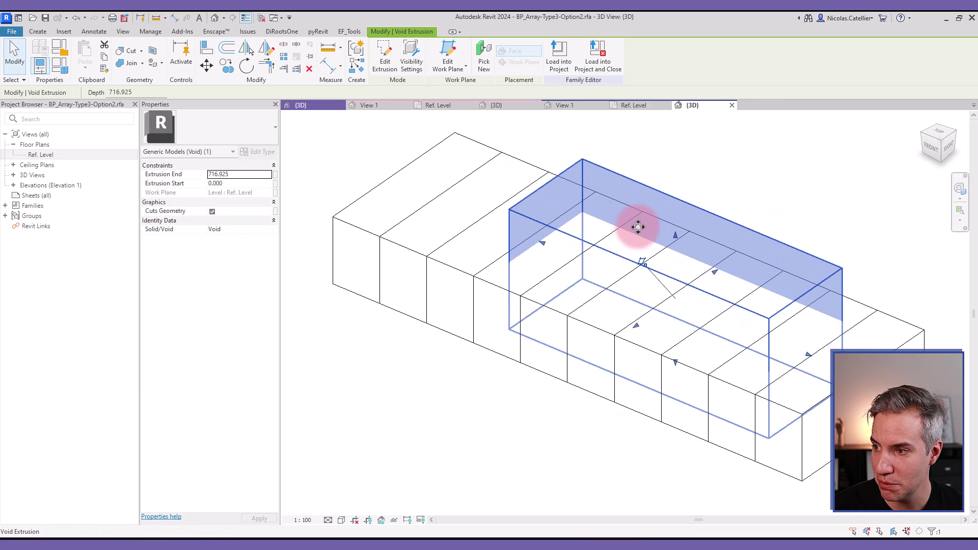
- Try to cut the first array element with the void extrusion using Cut Geometry
click(130, 51)
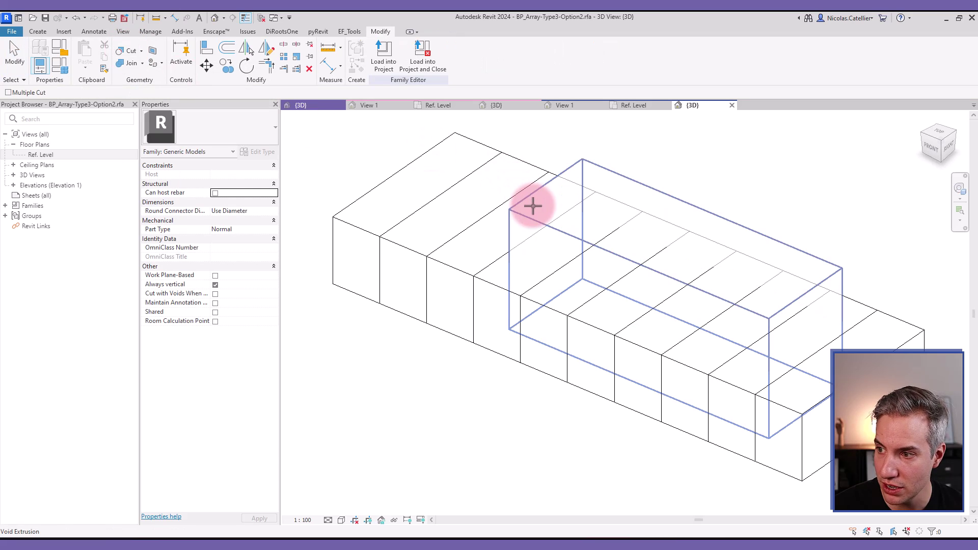
click(532, 206)
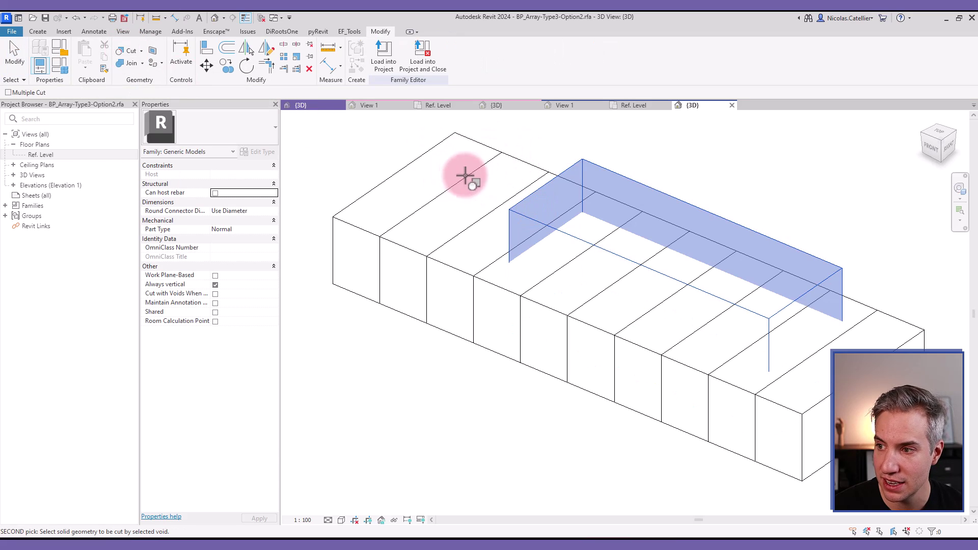
click(430, 175)
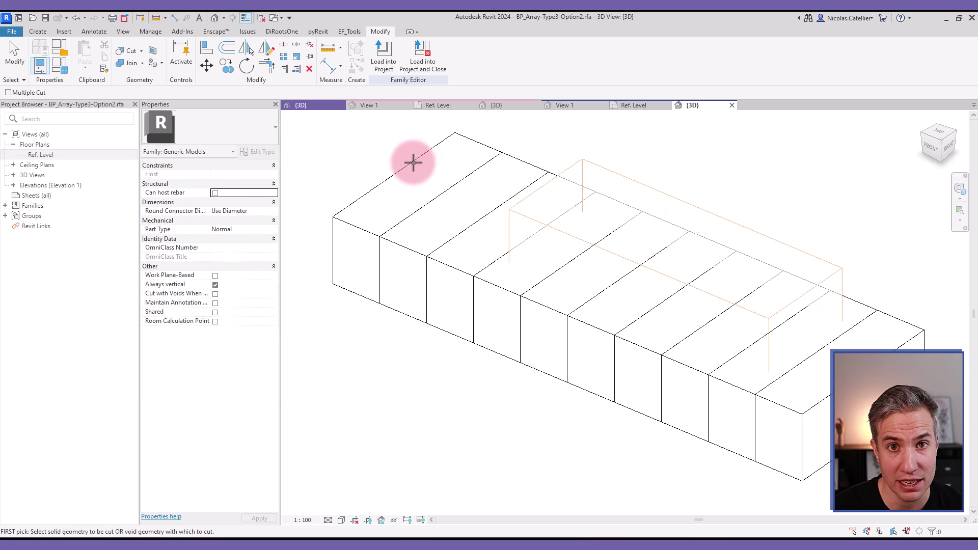
- Delete the void extrusion from the array family and close the inactive views
key(Escape)
click(594, 168)
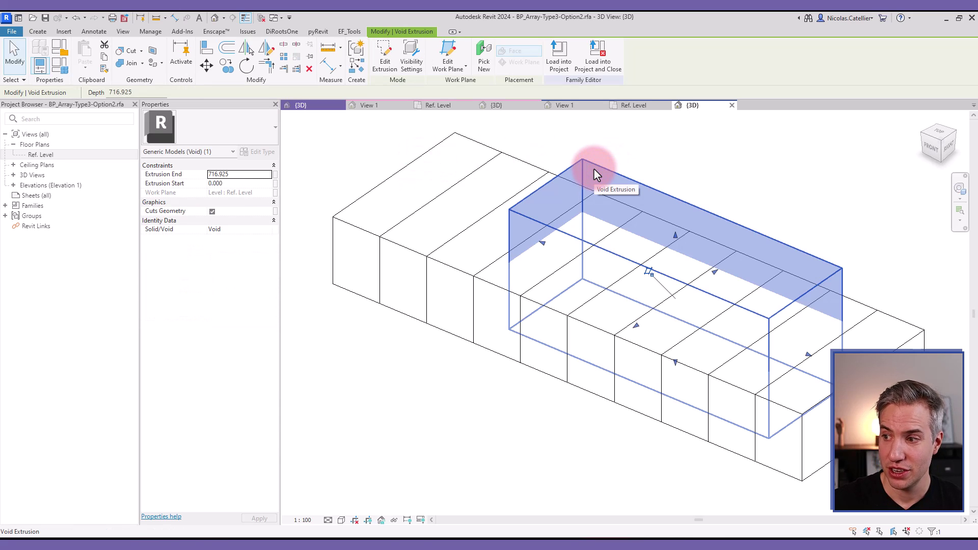
key(Escape)
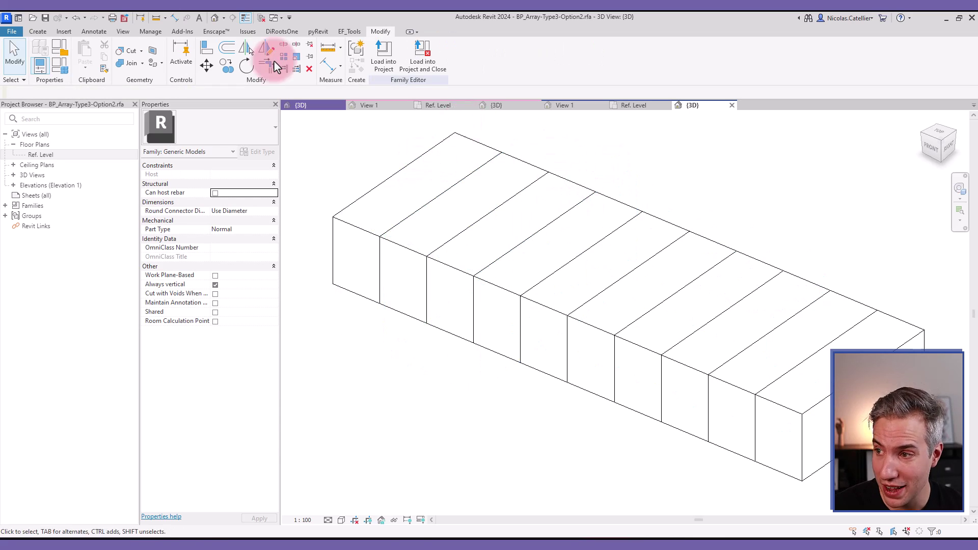
click(124, 32)
click(258, 57)
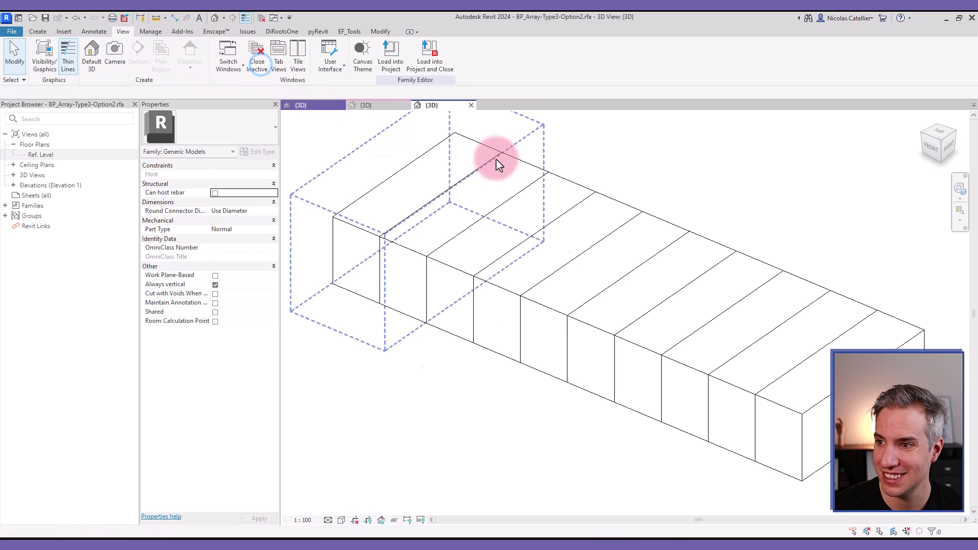
scroll(517, 229, down, 5)
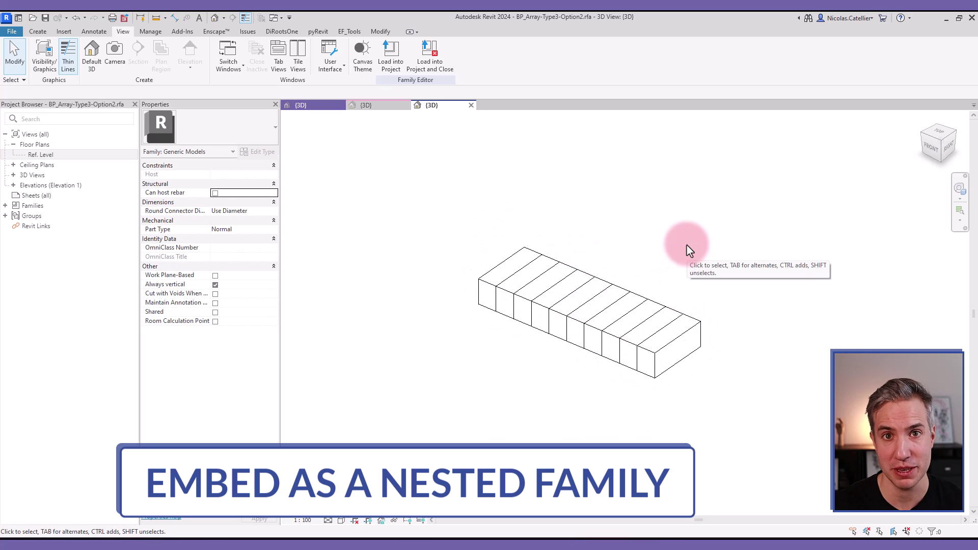
- Create a new family from the English-Imperial template Generic Model.rft
click(11, 32)
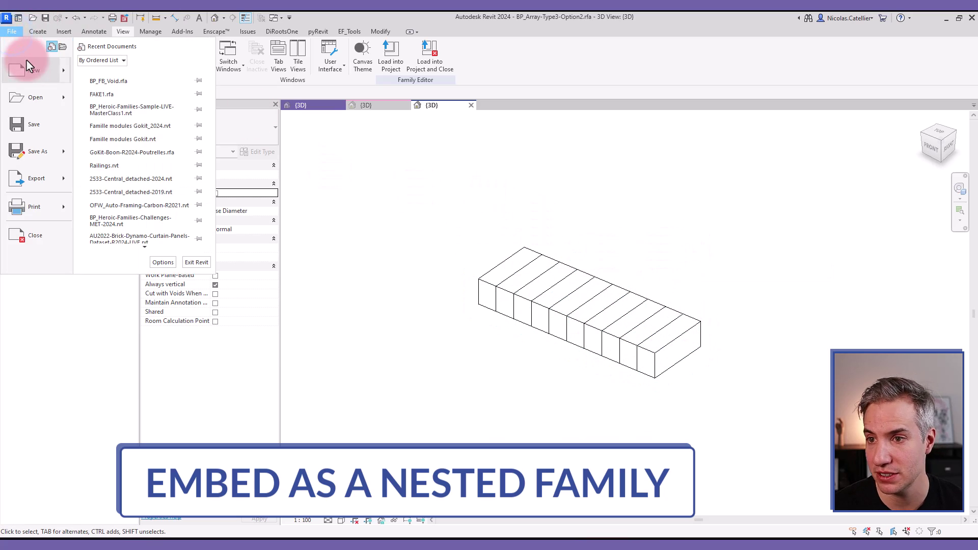
click(374, 270)
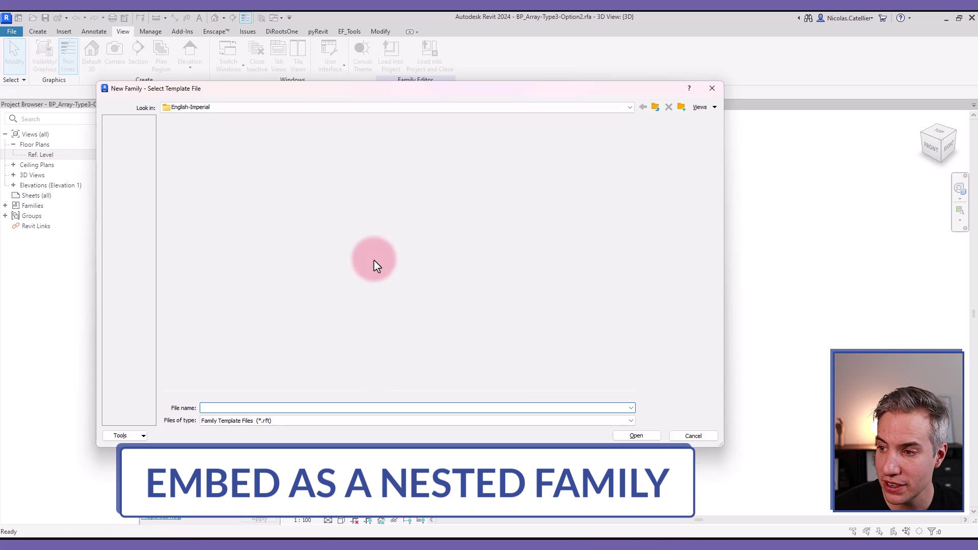
click(227, 255)
scroll(227, 305, down, 7)
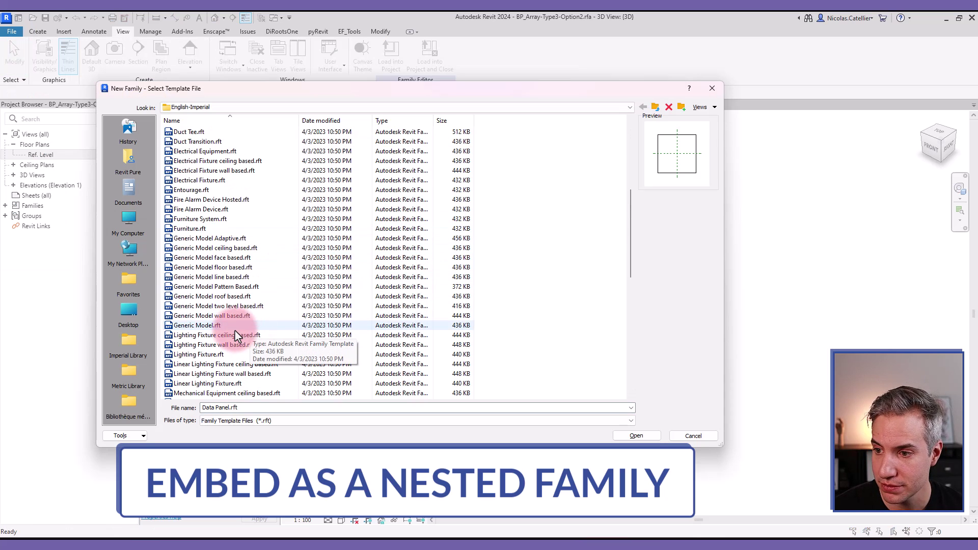
key(Escape)
- Load the BP_Array-Type3-Option2 family into Family11 and place one instance with its left edge on the vertical center reference plane
click(448, 107)
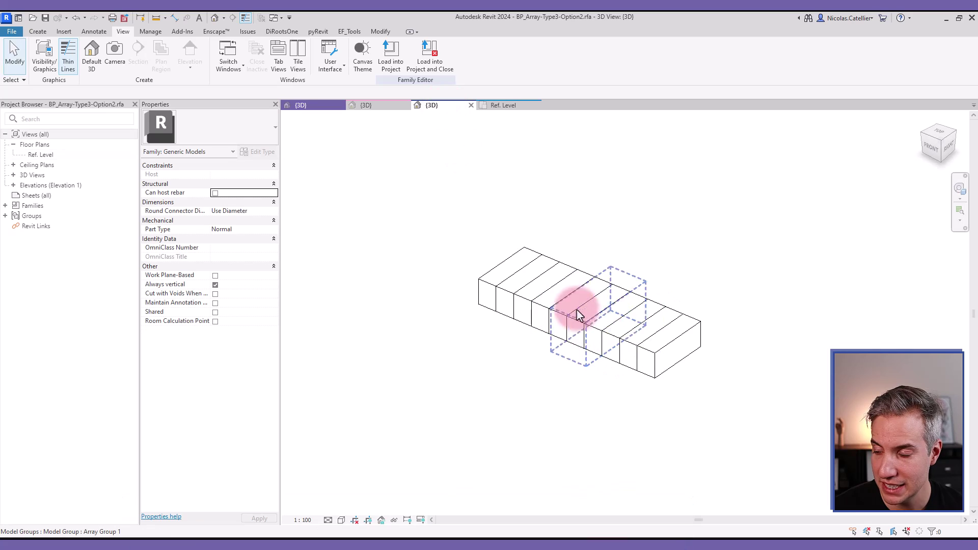
scroll(579, 312, up, 2)
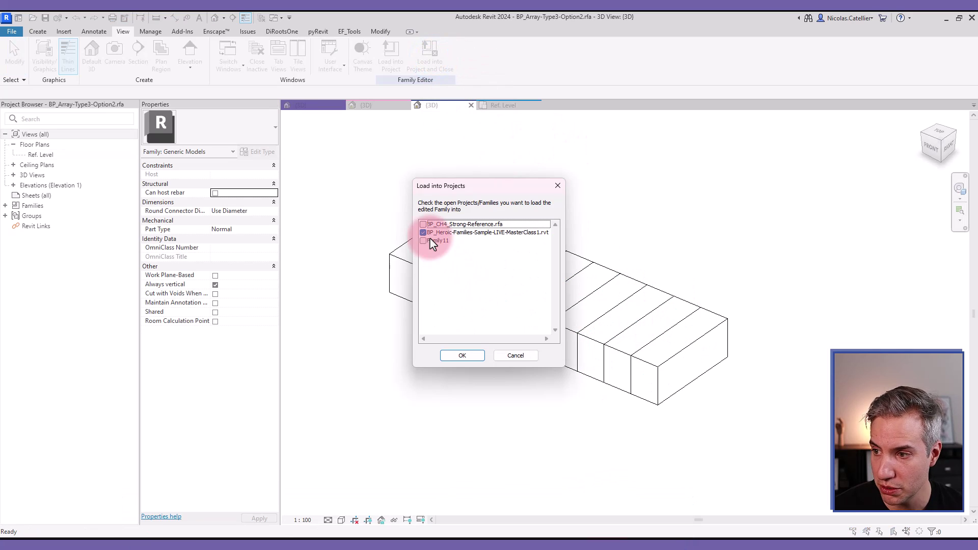
click(441, 358)
click(513, 279)
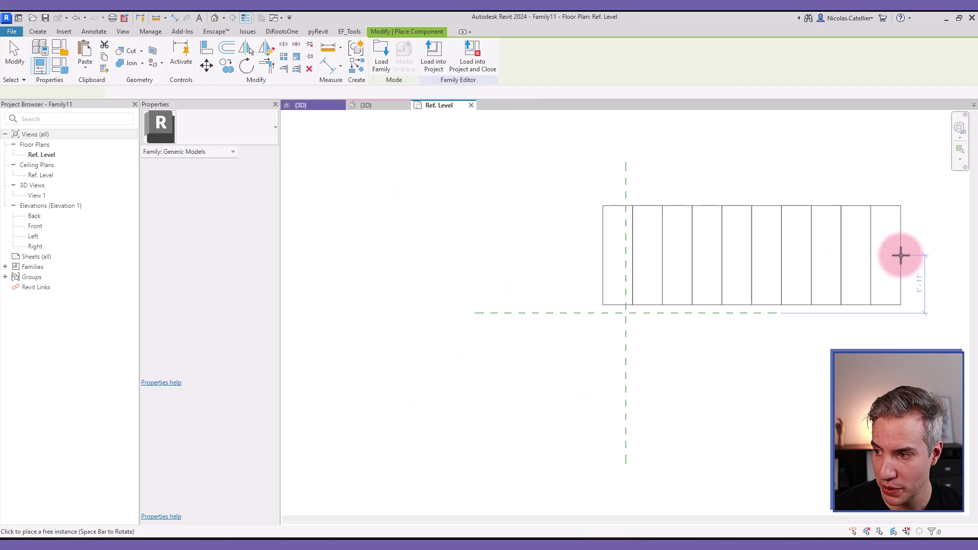
click(924, 260)
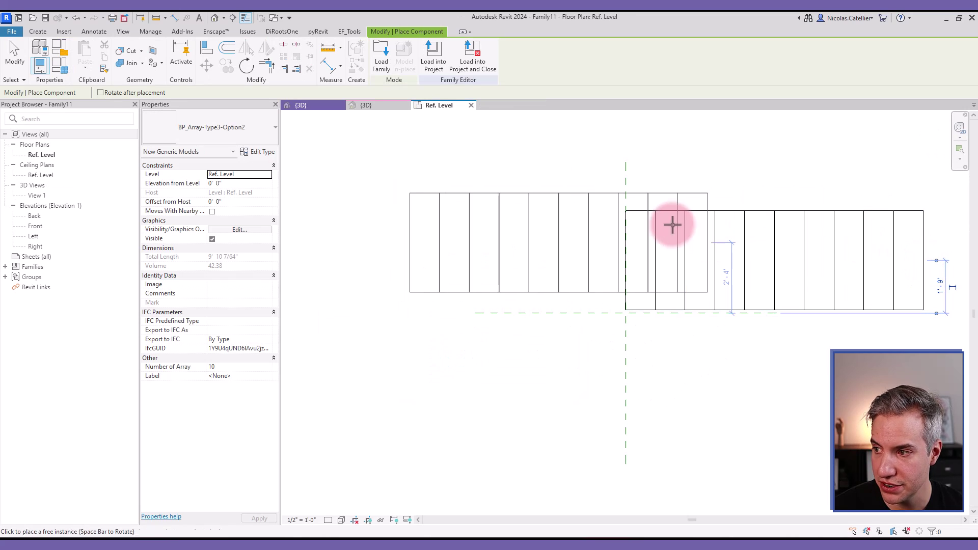
key(Escape)
middle_drag(738, 301, 546, 308)
scroll(552, 243, up, 1)
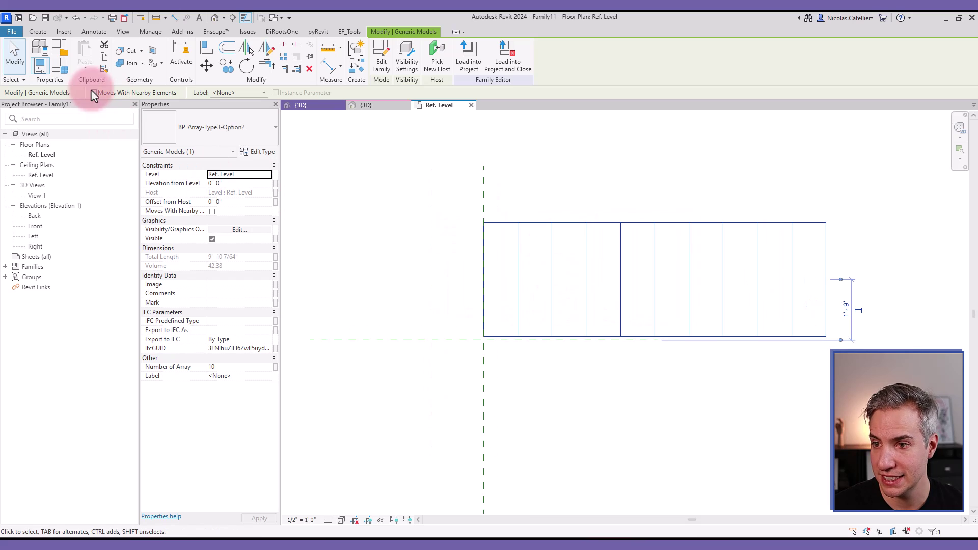
- Check the family types and the type properties of the nested array
click(59, 64)
key(Escape)
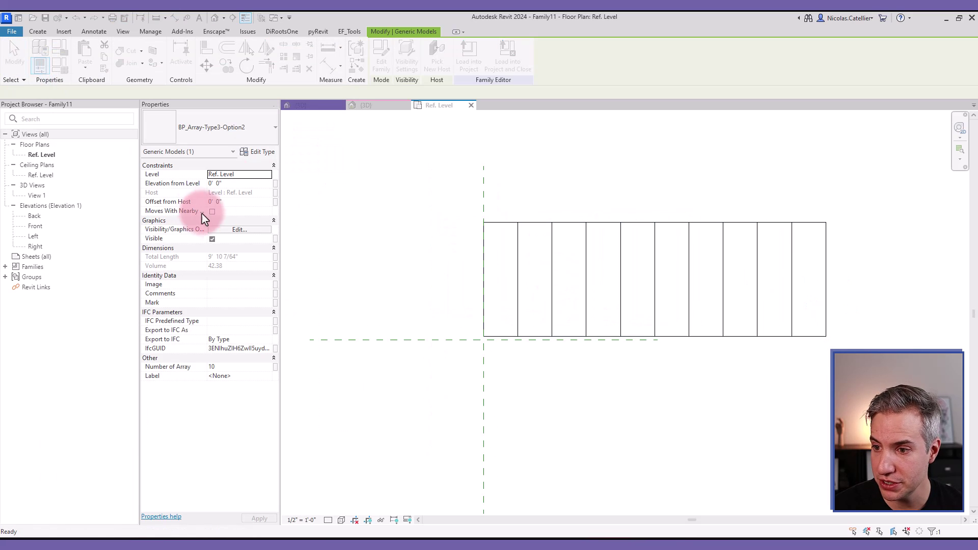
click(582, 284)
click(576, 277)
click(252, 152)
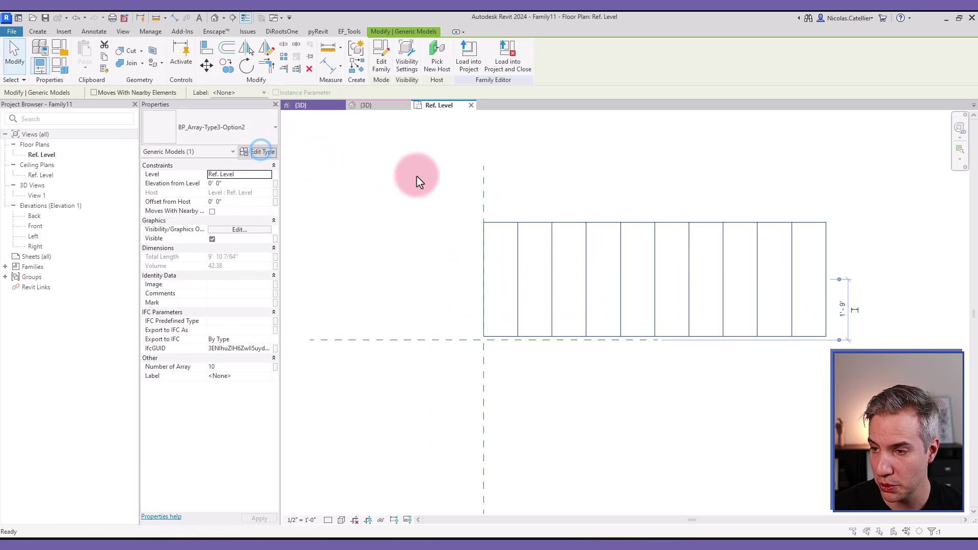
key(Escape)
key(Escape)
- Open the default 3D view and examine the nested array from the front
click(122, 31)
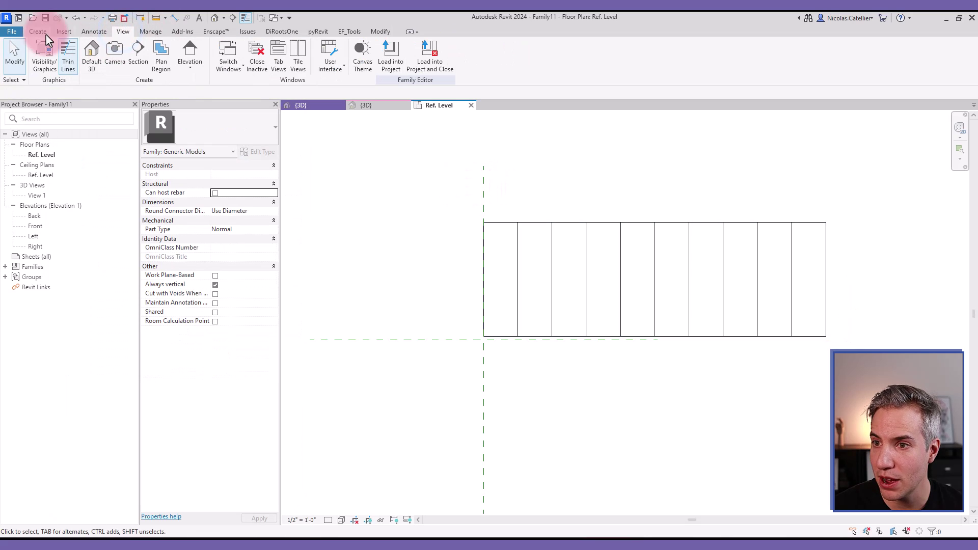
click(93, 48)
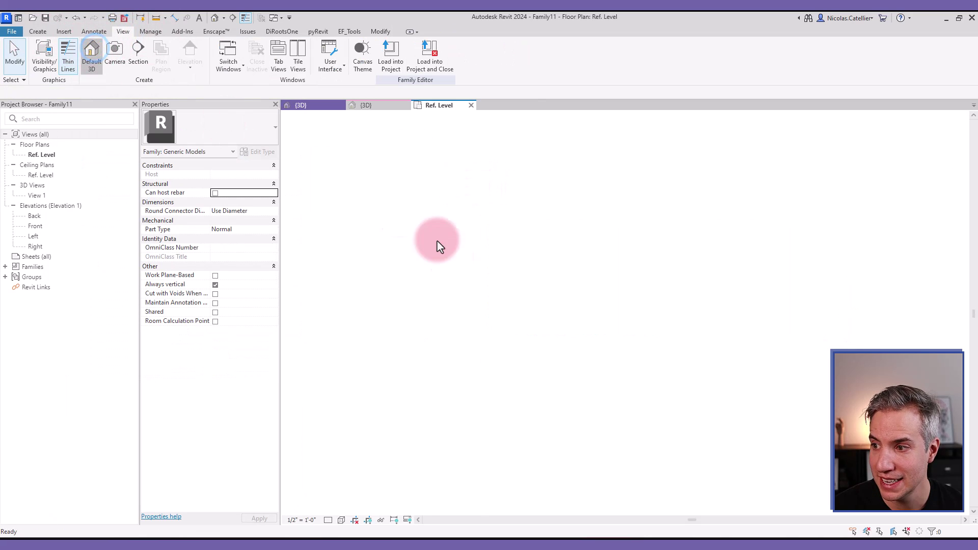
click(574, 312)
shift+middle_drag(574, 312, 488, 378)
click(487, 378)
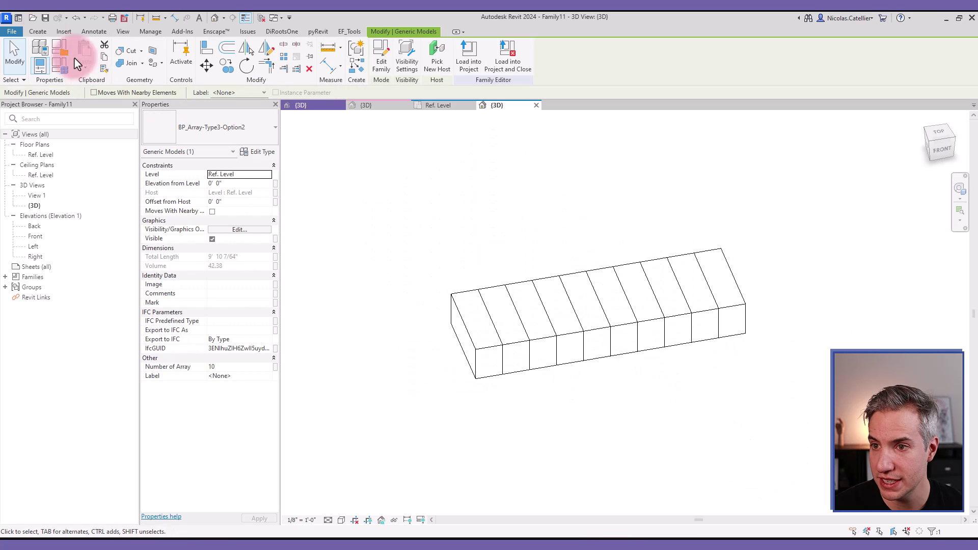
- In the Ref. Level floor plan, create a rectangular void extrusion across the first five elements of the nested array
click(42, 161)
double_click(40, 156)
click(38, 31)
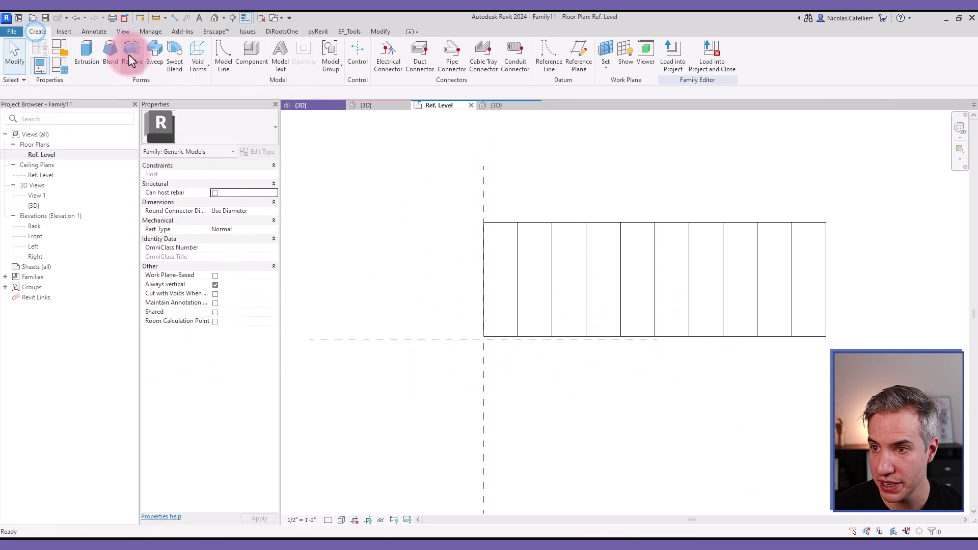
click(199, 72)
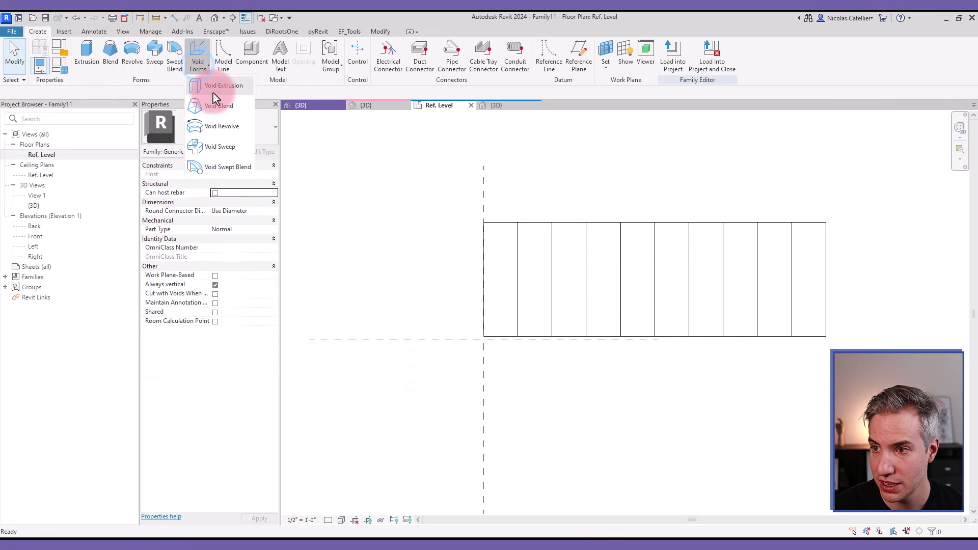
click(213, 92)
click(411, 46)
click(502, 252)
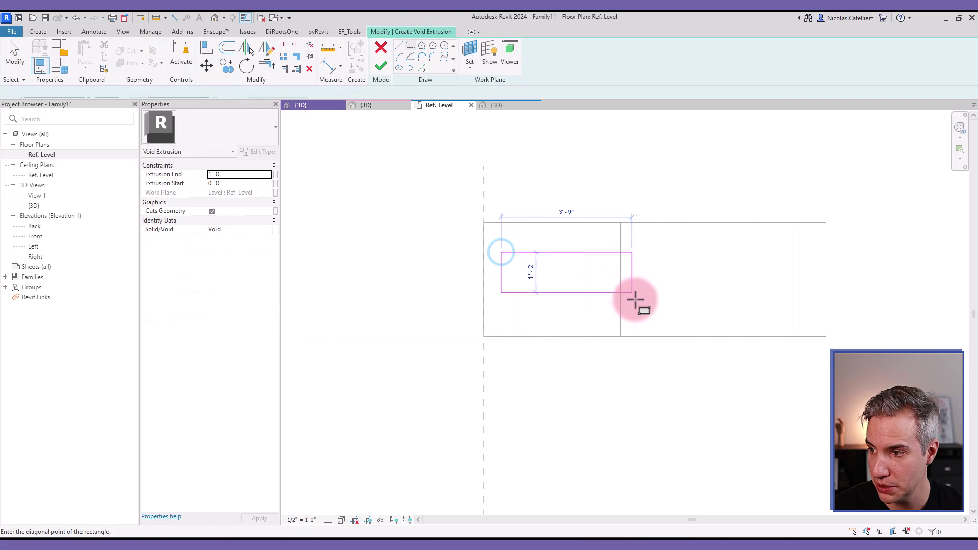
click(655, 313)
click(381, 67)
- In the default 3D view, stretch the void's top above the nested array to an extrusion end of about 2' 2"
click(123, 31)
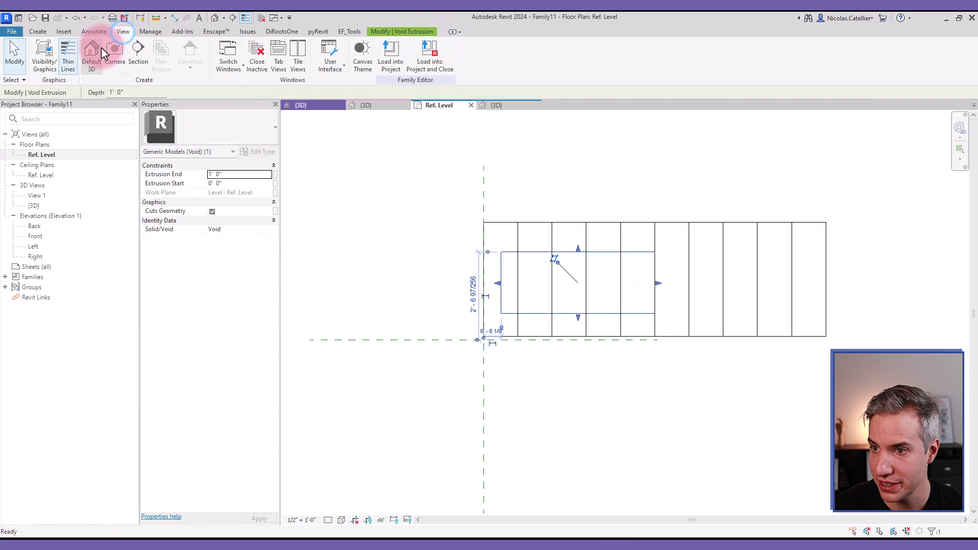
click(92, 51)
shift+middle_drag(470, 285, 462, 176)
click(516, 334)
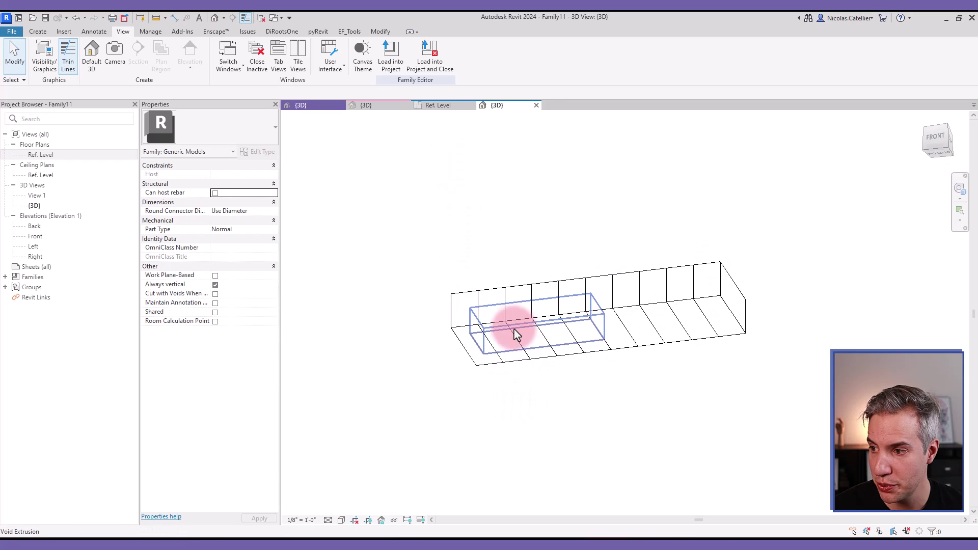
shift+middle_drag(516, 333, 539, 312)
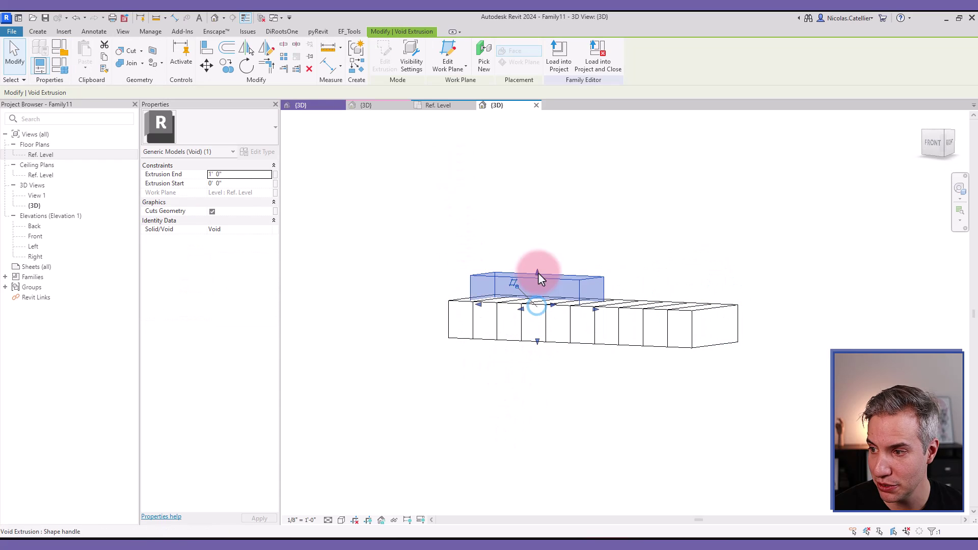
drag(539, 278, 420, 198)
- Try to cut the nested array with the void extrusion using Cut Geometry, and delete the void
click(133, 51)
click(489, 262)
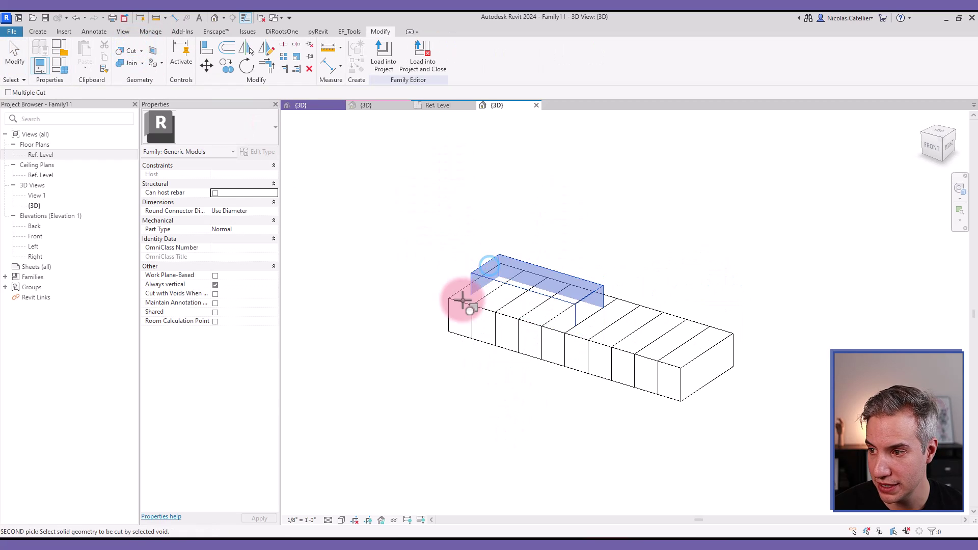
click(476, 291)
click(478, 280)
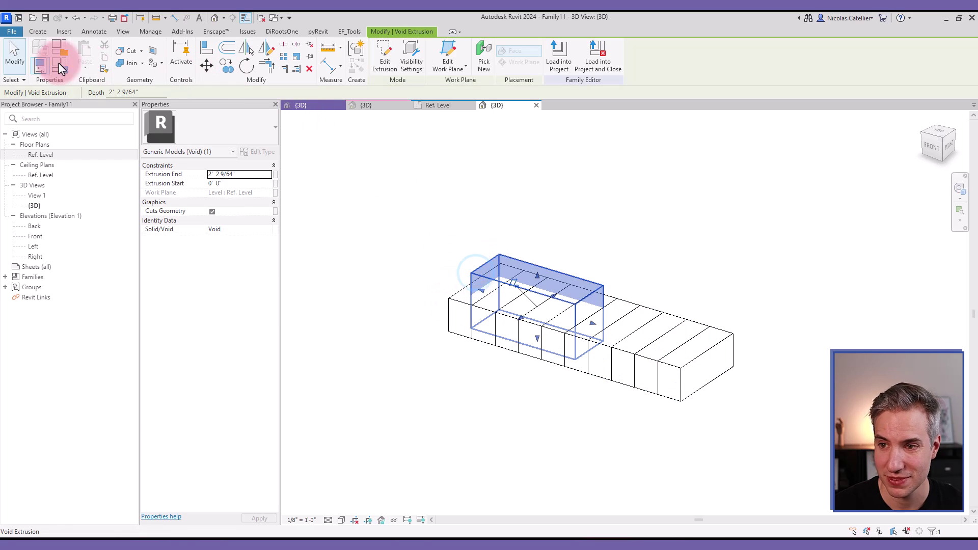
click(15, 51)
- Create a new family from the English-Imperial template Generic Model face based.rft
click(13, 33)
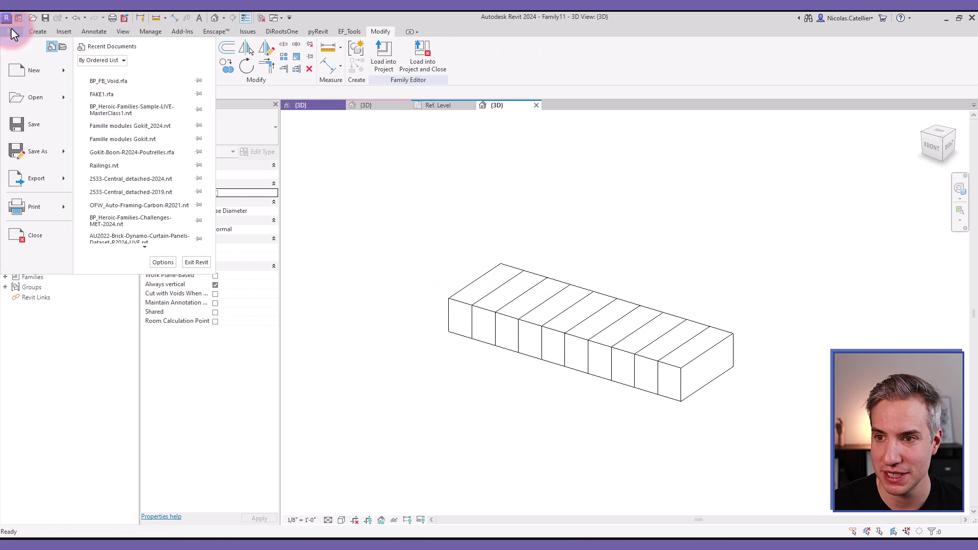
click(125, 104)
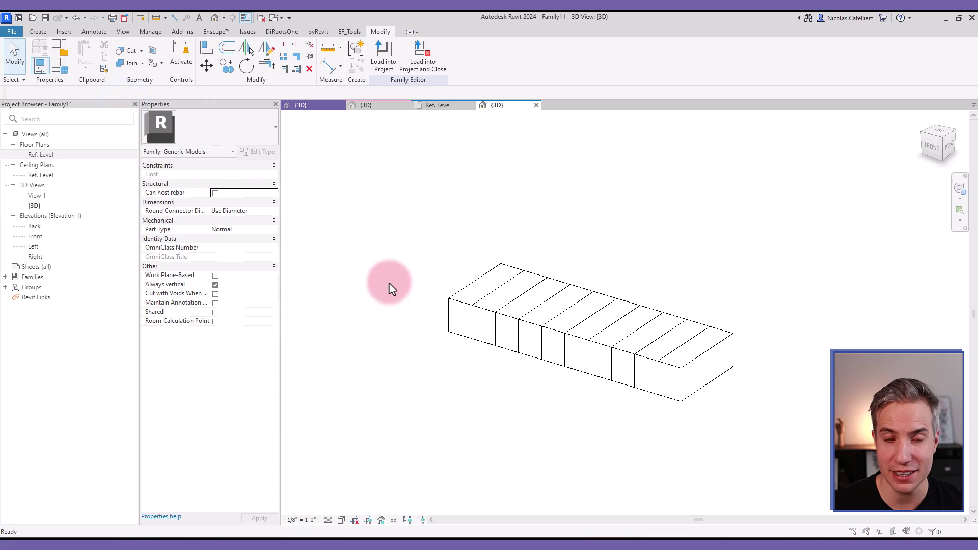
scroll(245, 331, down, 6)
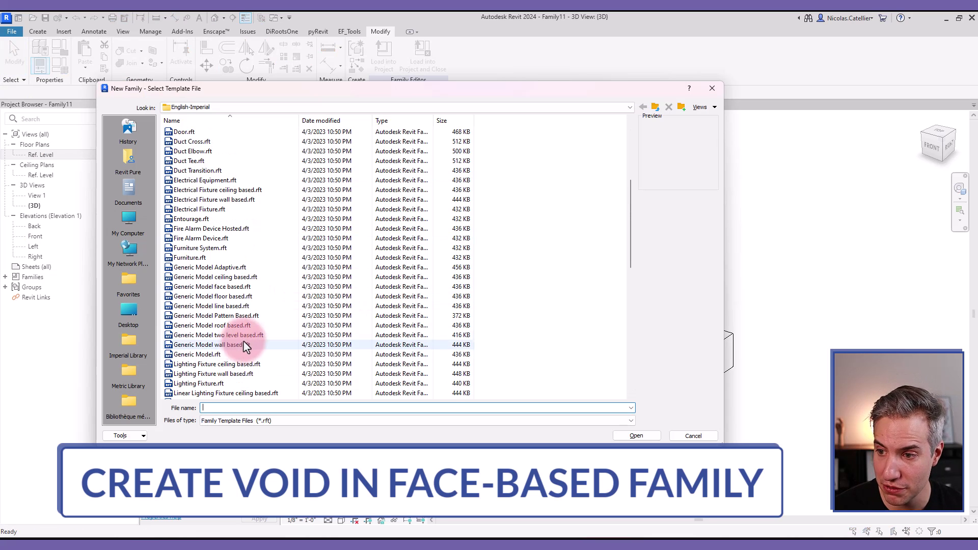
click(265, 289)
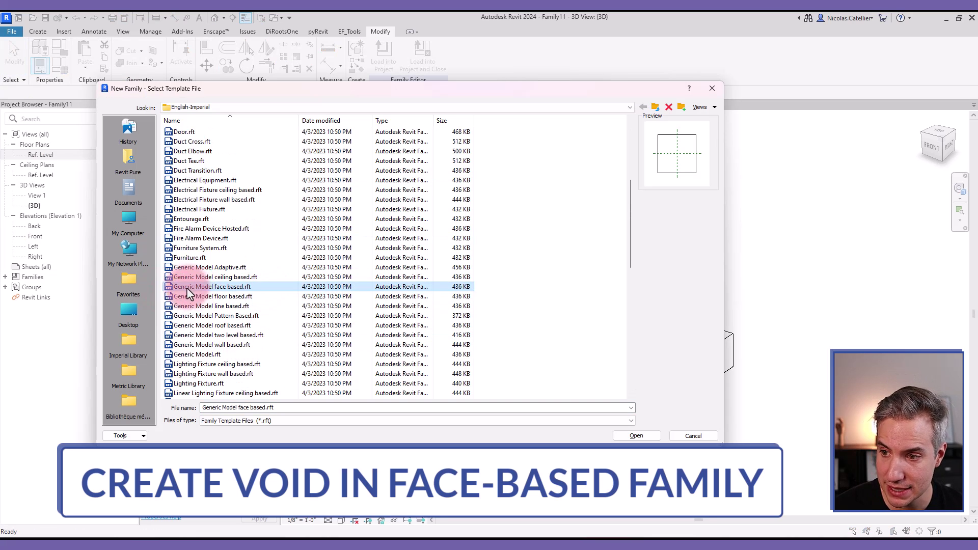
double_click(242, 288)
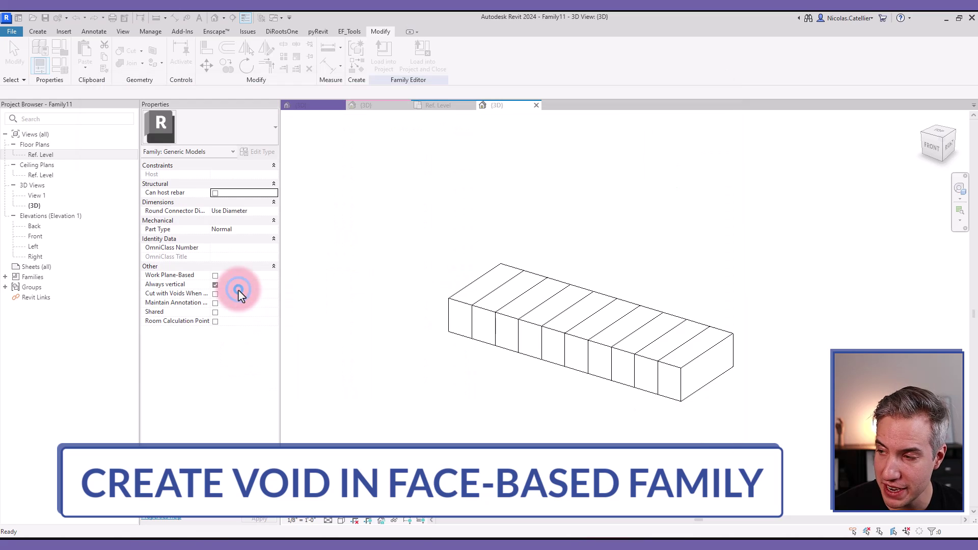
- Place a horizontal reference plane above the center and a vertical one about 1' 8" left of the center in the face-based family
click(627, 179)
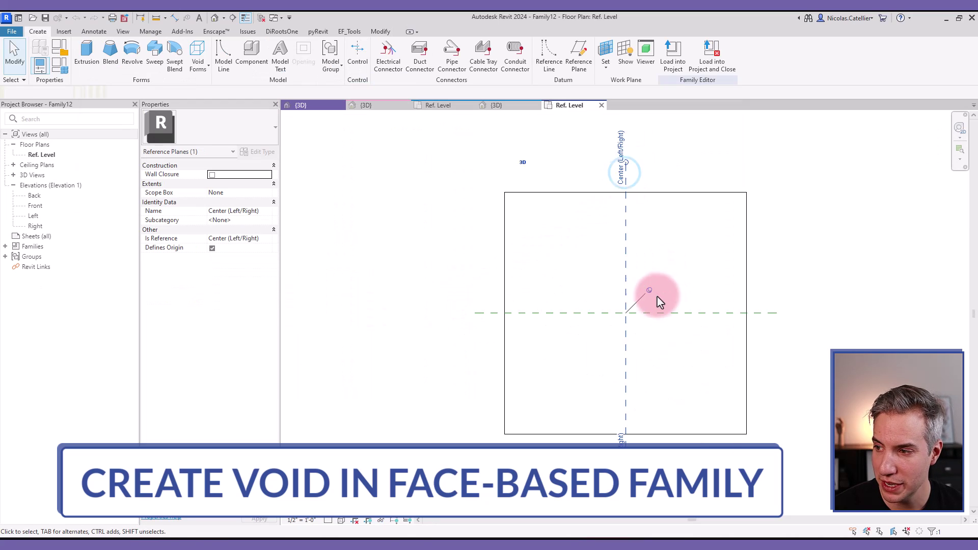
scroll(657, 295, up, 2)
key(r)
key(p)
click(685, 264)
click(499, 264)
click(489, 233)
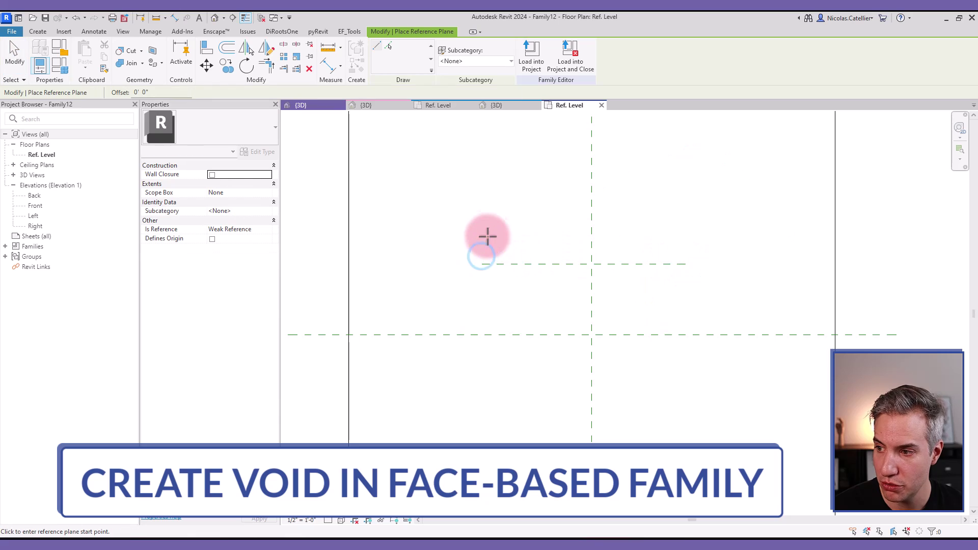
click(489, 458)
- Complete the rectangle of reference planes with a horizontal one about 1' 8" below the center and a vertical one right of it
click(468, 435)
click(734, 435)
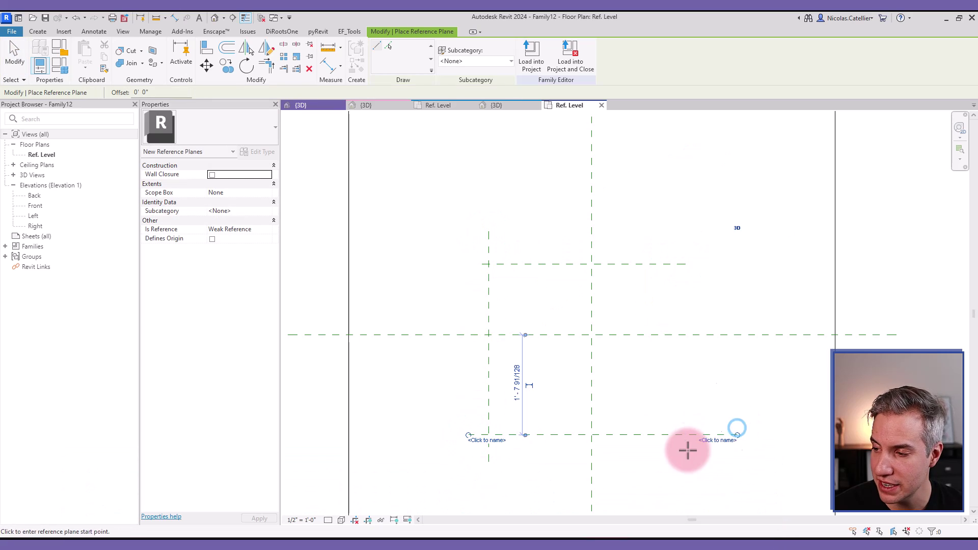
click(668, 461)
click(680, 215)
key(Escape)
key(Escape)
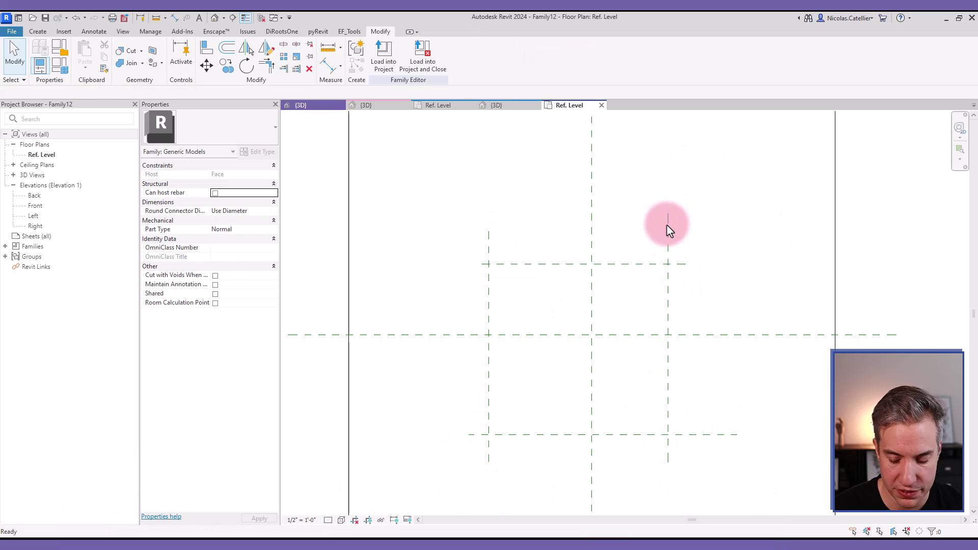
- Dimension the three vertical reference planes in one continuous string and the three horizontal ones in another
key(d)
key(i)
click(489, 249)
click(592, 234)
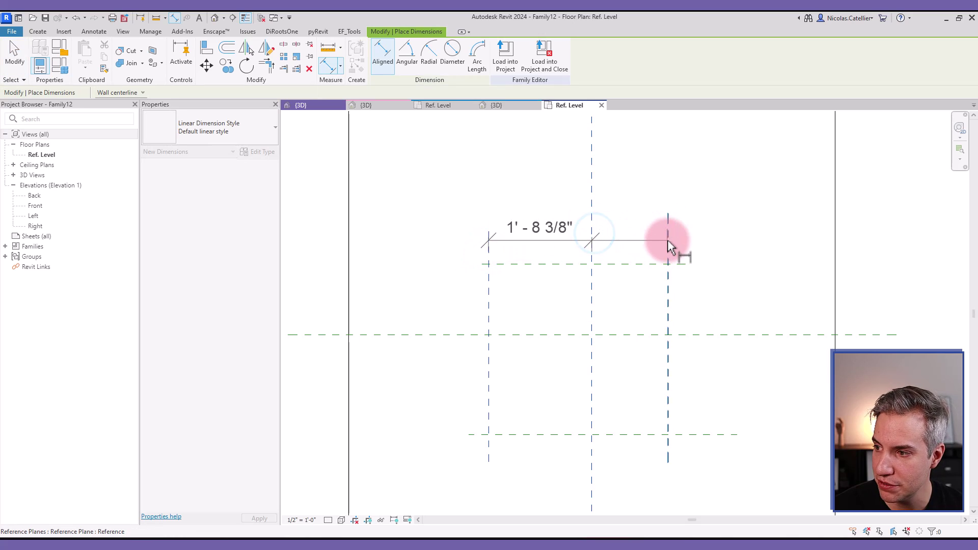
click(668, 237)
click(652, 213)
click(643, 263)
click(641, 334)
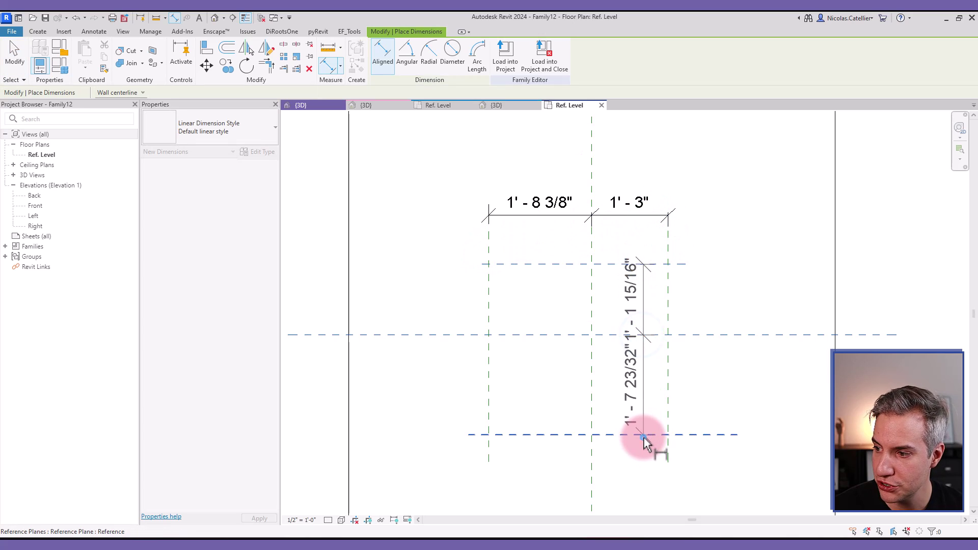
click(643, 435)
click(713, 377)
- Set both dimension strings to equal spacing so the outer reference planes center on the middle ones
click(653, 349)
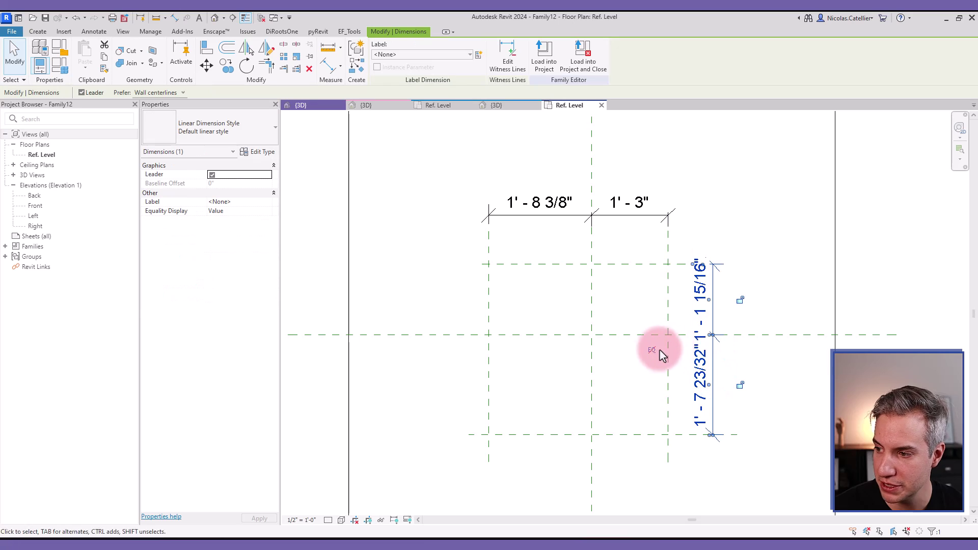
click(613, 200)
click(589, 153)
- Dimension the overall width between the outer vertical reference planes and the overall depth between the outer horizontal ones
key(d)
key(i)
click(515, 280)
click(666, 286)
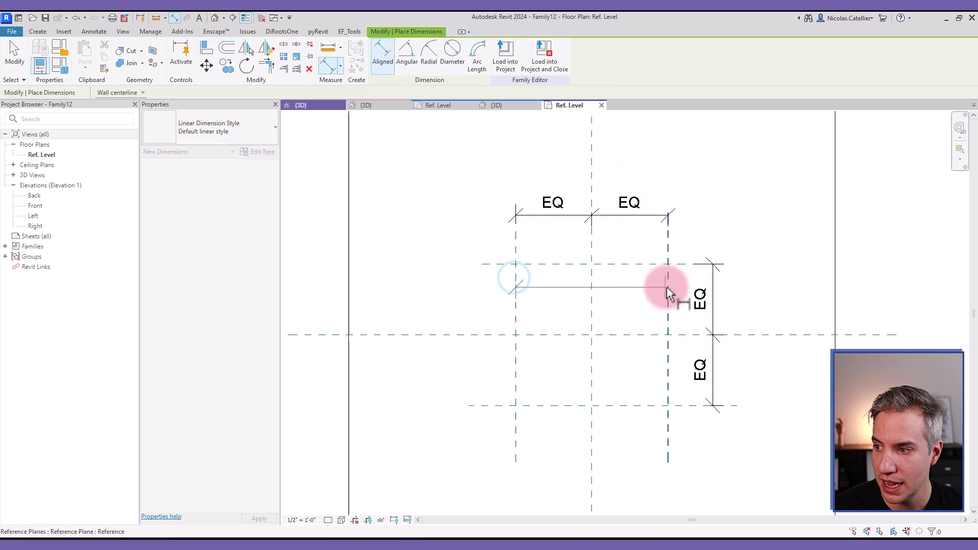
click(633, 264)
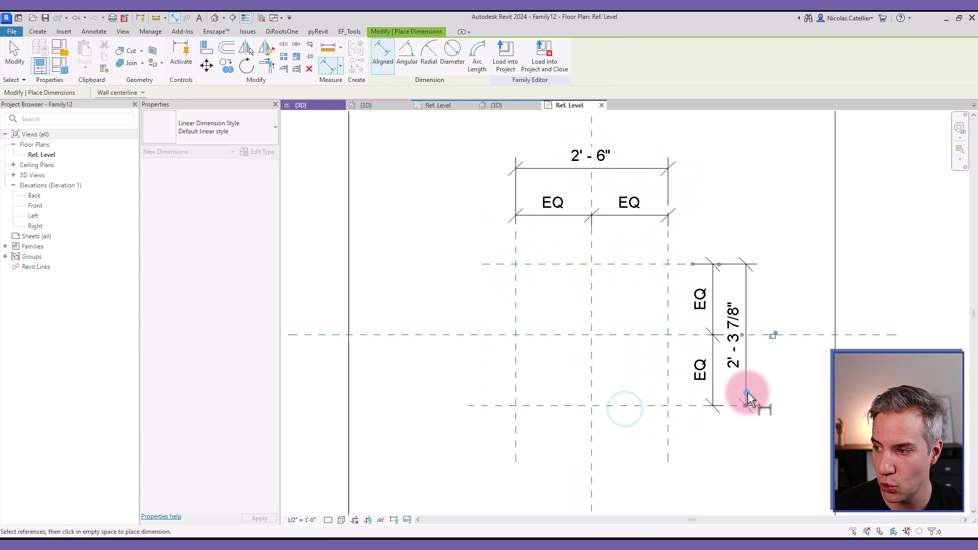
click(748, 392)
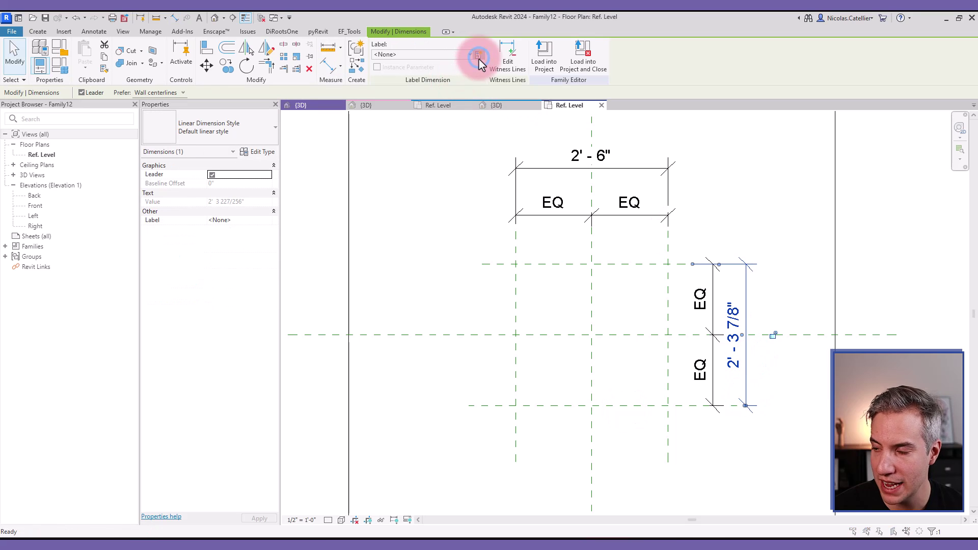
- Label the overall depth dimension with a new parameter D and the overall width dimension with a new parameter L
click(478, 56)
text(D)
key(Return)
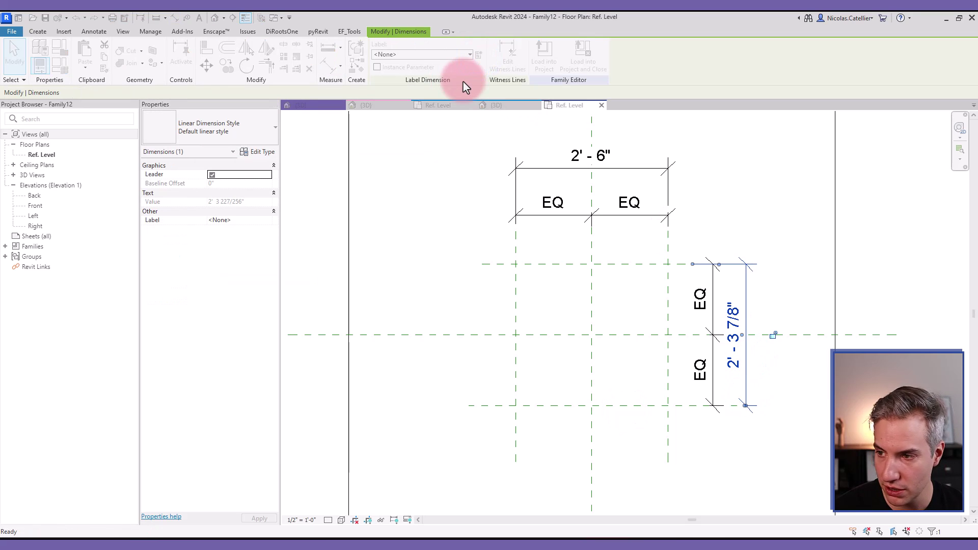
click(572, 176)
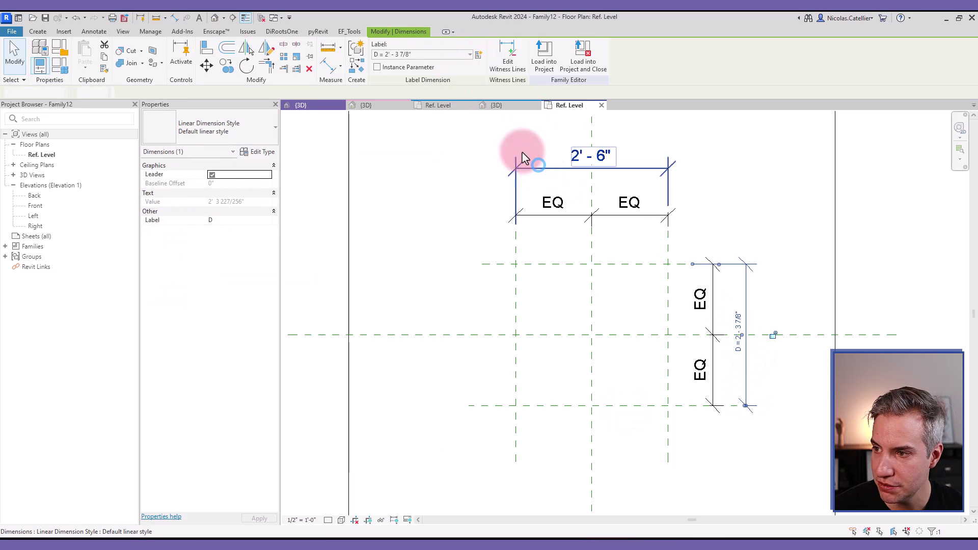
click(478, 57)
text(L)
key(Return)
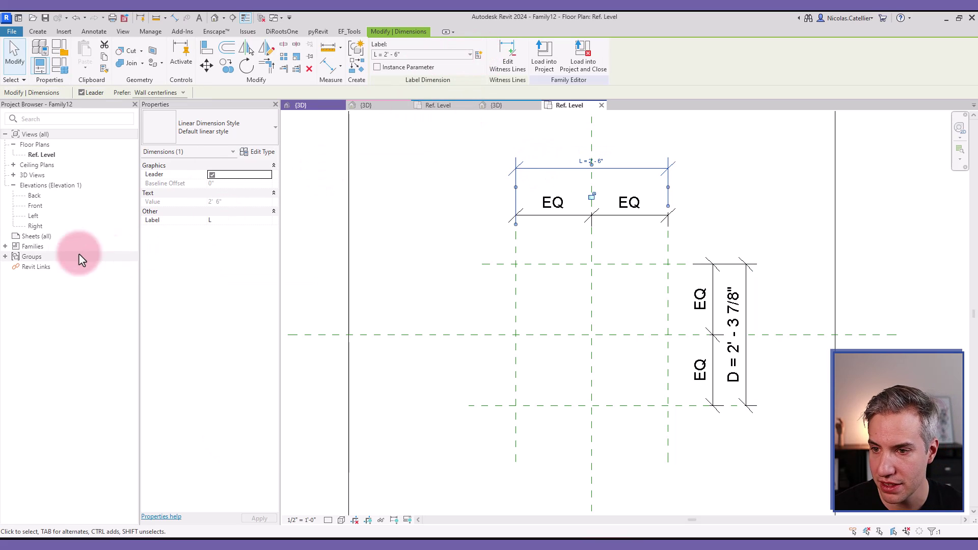
- In the Left elevation, place a horizontal reference plane about 5" below the host's top face, spanning the vertical reference planes
double_click(33, 216)
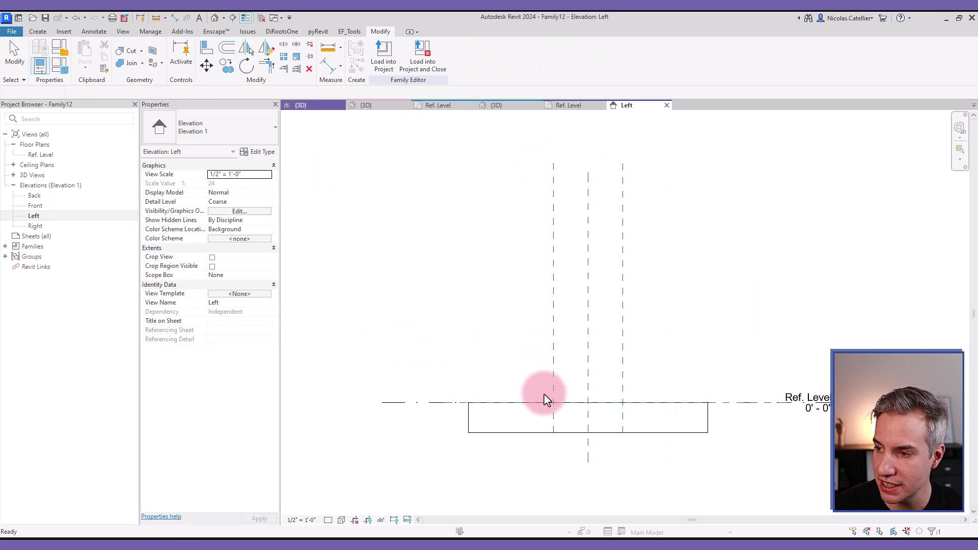
scroll(545, 400, up, 2)
click(560, 377)
scroll(591, 428, up, 2)
key(r)
key(p)
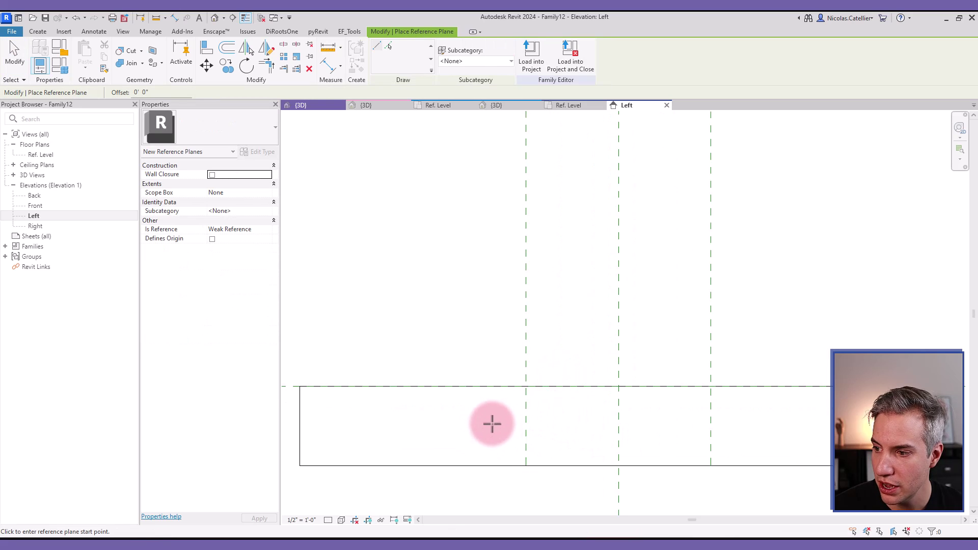
click(476, 419)
click(792, 418)
key(Escape)
key(Escape)
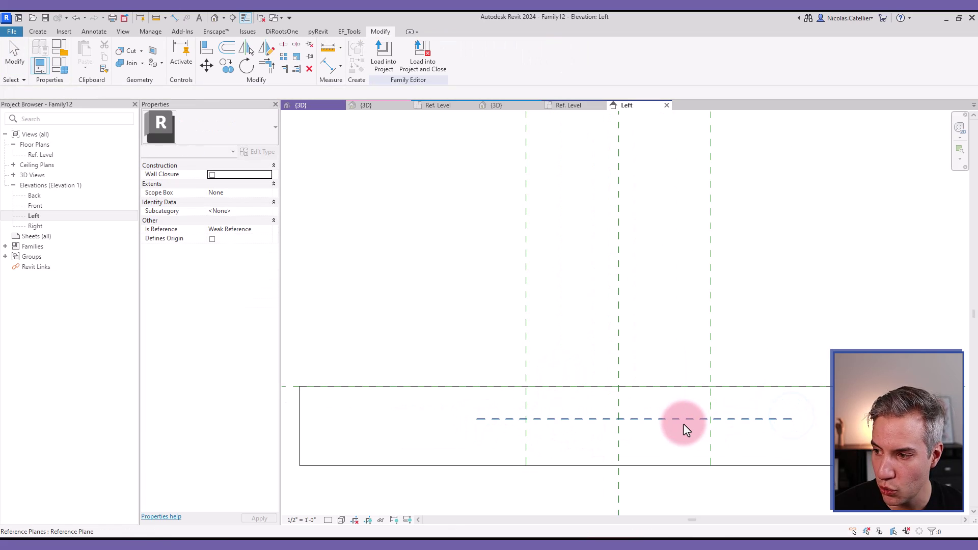
- Dimension the new reference plane from the host's top face and label the dimension with a new type parameter T
key(d)
key(i)
click(649, 388)
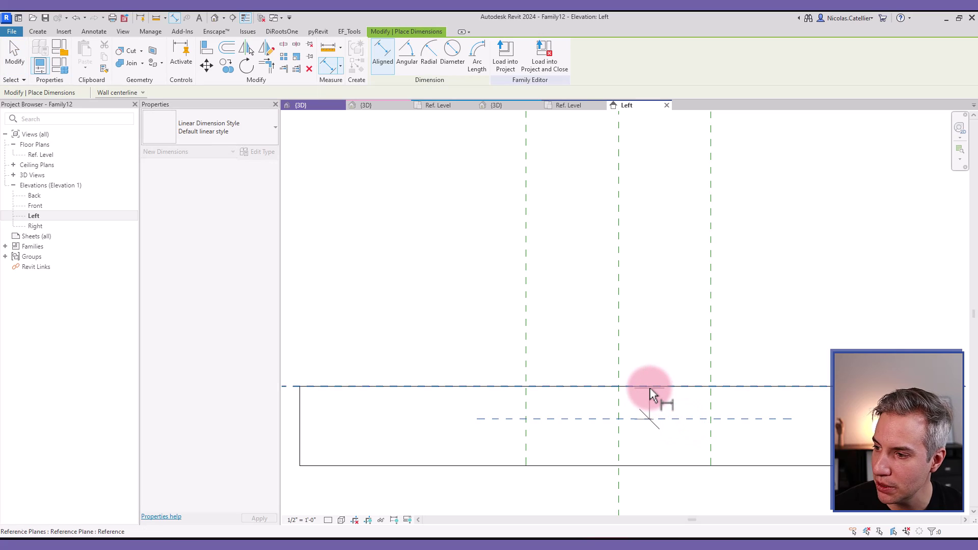
click(651, 400)
key(Escape)
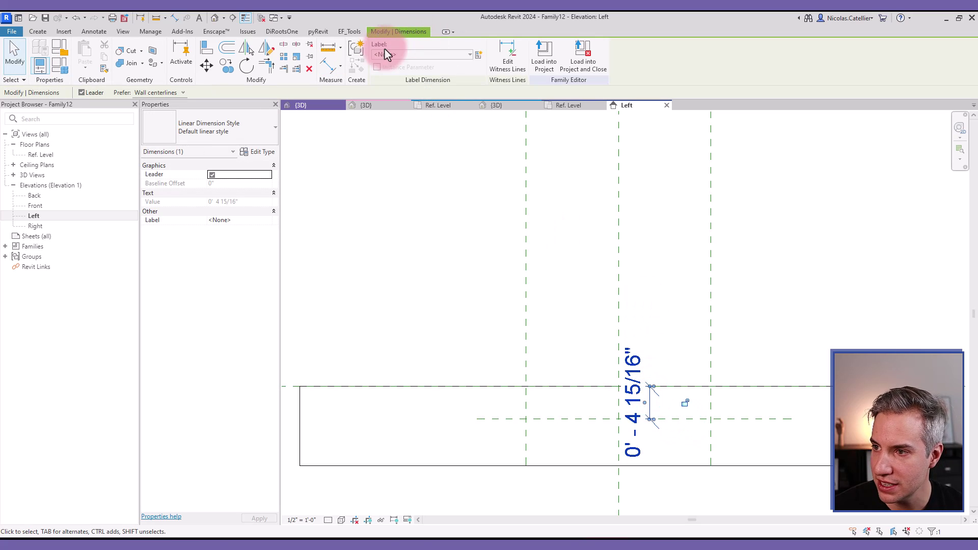
click(479, 55)
text(T)
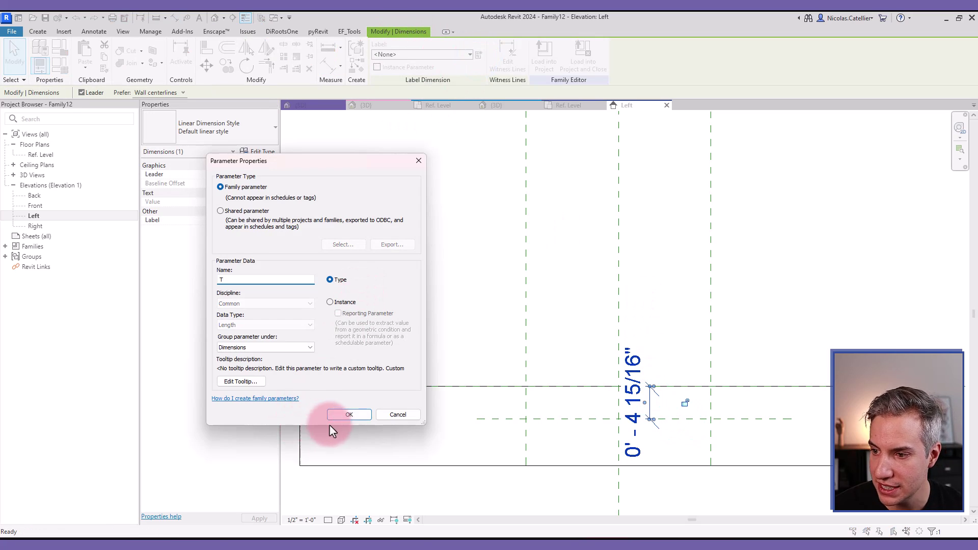
click(346, 413)
- In the Ref. Level plan, start a void extrusion and sketch a rectangle on the four outer reference planes
double_click(41, 155)
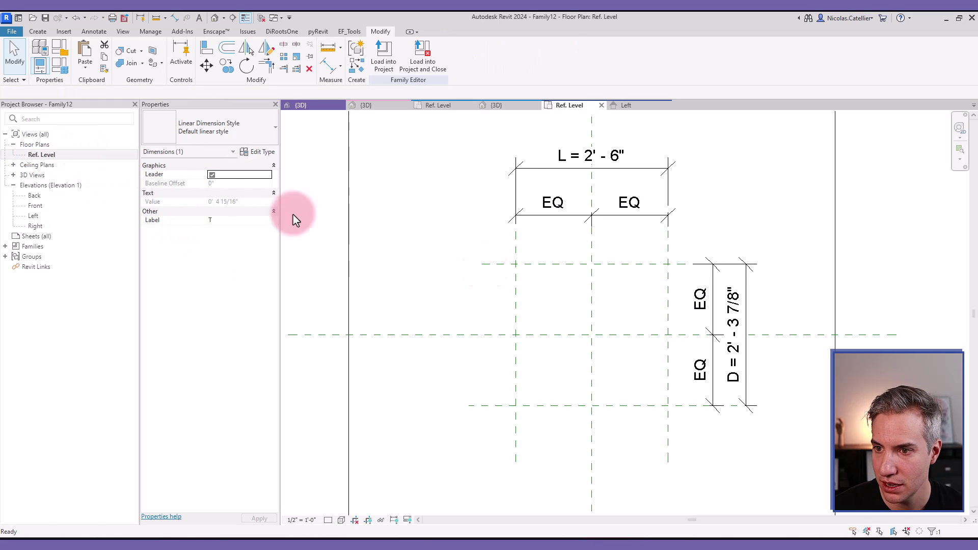
scroll(646, 314, up, 2)
scroll(646, 315, down, 3)
click(37, 31)
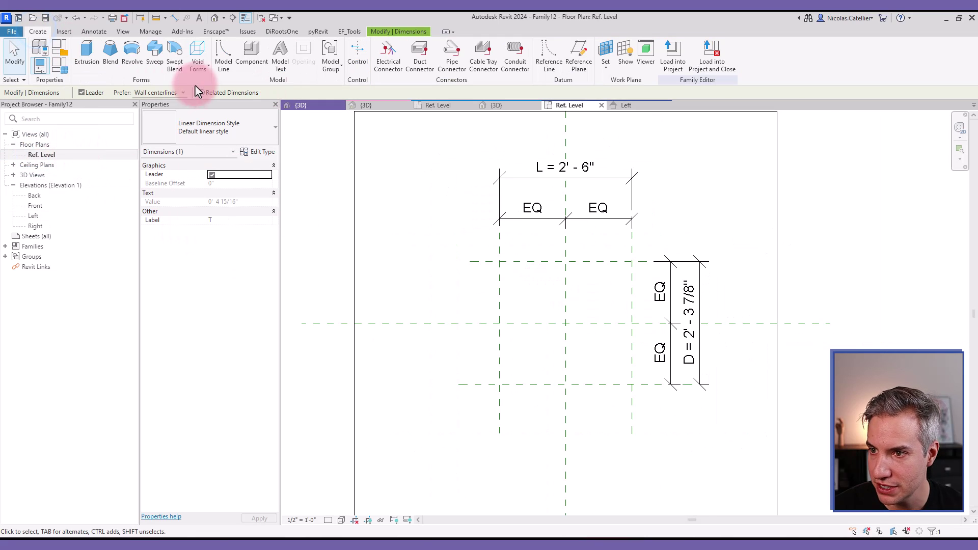
click(198, 65)
click(219, 91)
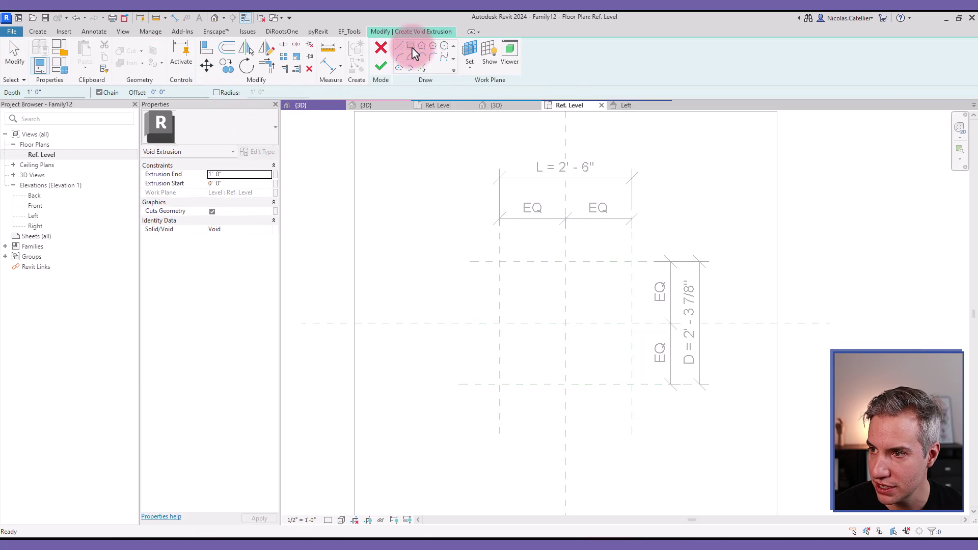
scroll(525, 296, up, 1)
click(495, 255)
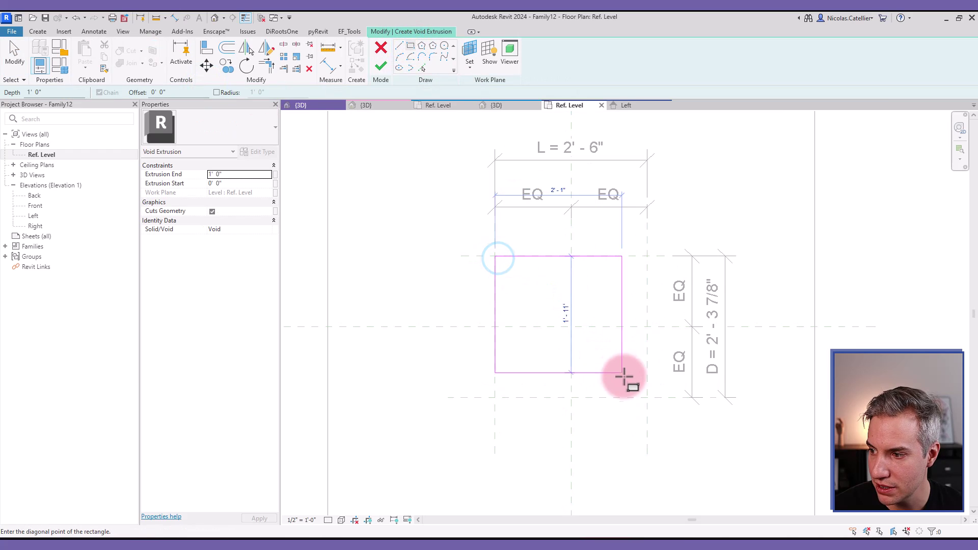
click(647, 397)
- Lock all four sides of the rectangle to their reference planes and finish the void extrusion
click(597, 382)
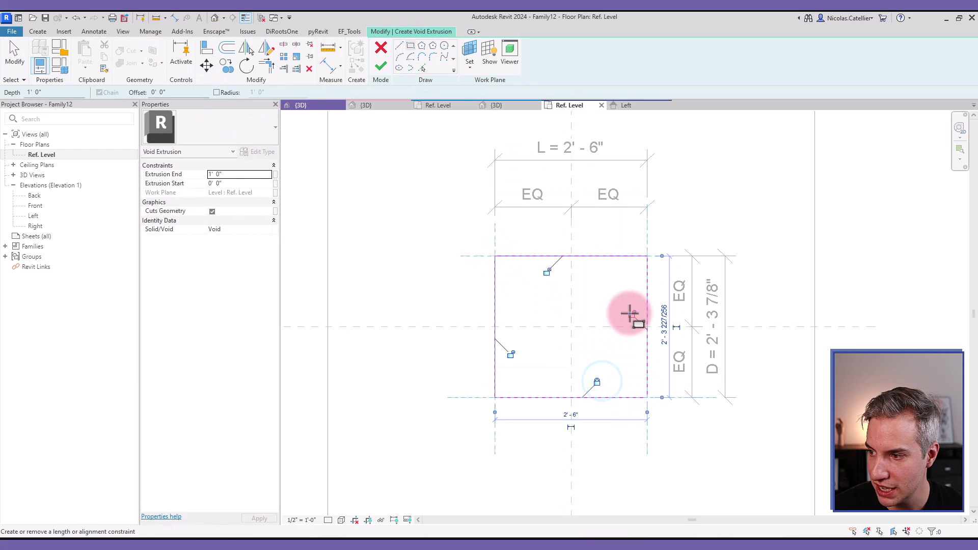
click(632, 314)
click(547, 271)
click(510, 354)
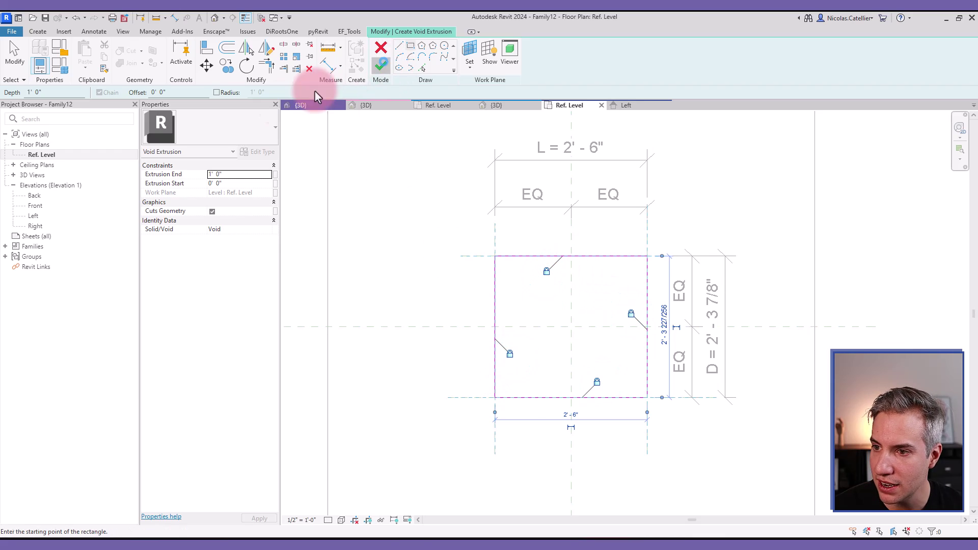
- In the Left elevation, stretch the void's end down to the horizontal reference plane inside the host and lock it there
double_click(36, 215)
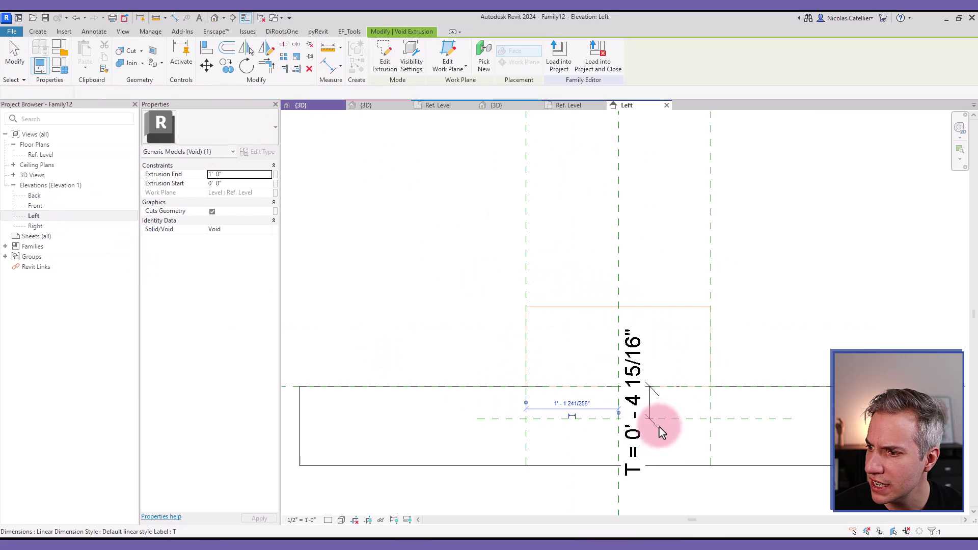
drag(618, 302, 657, 450)
scroll(620, 446, up, 4)
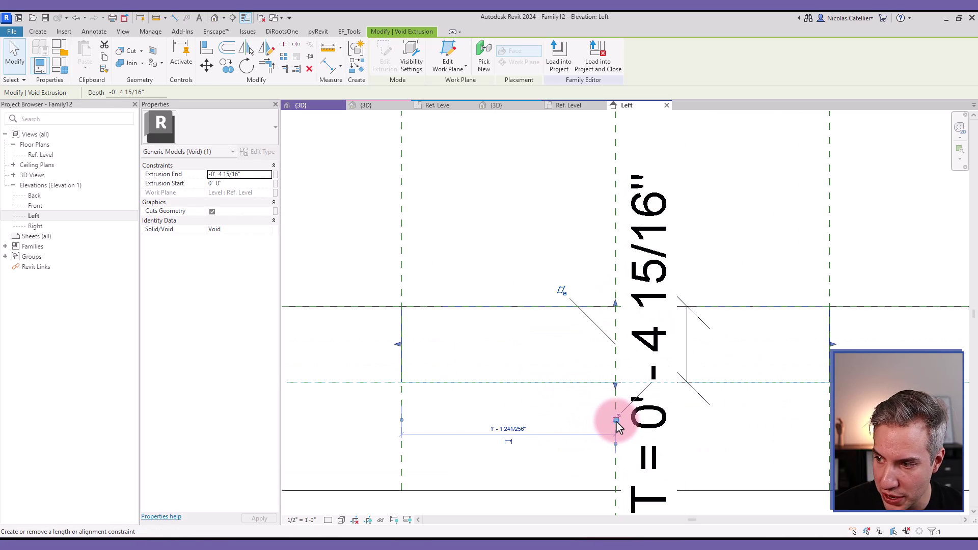
scroll(618, 426, down, 5)
click(537, 308)
- In the default 3D view, cut the host extrusion with the void using Cut Geometry
click(123, 31)
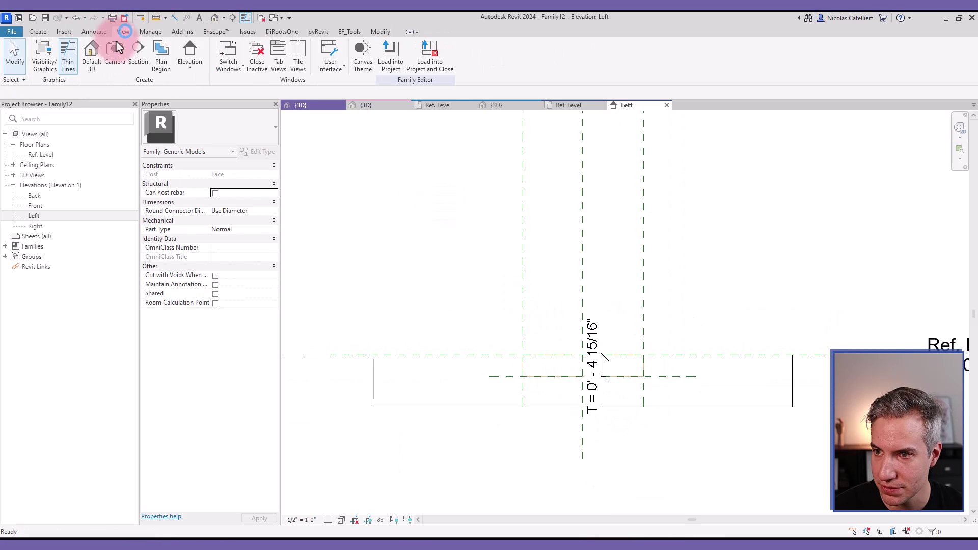
click(91, 51)
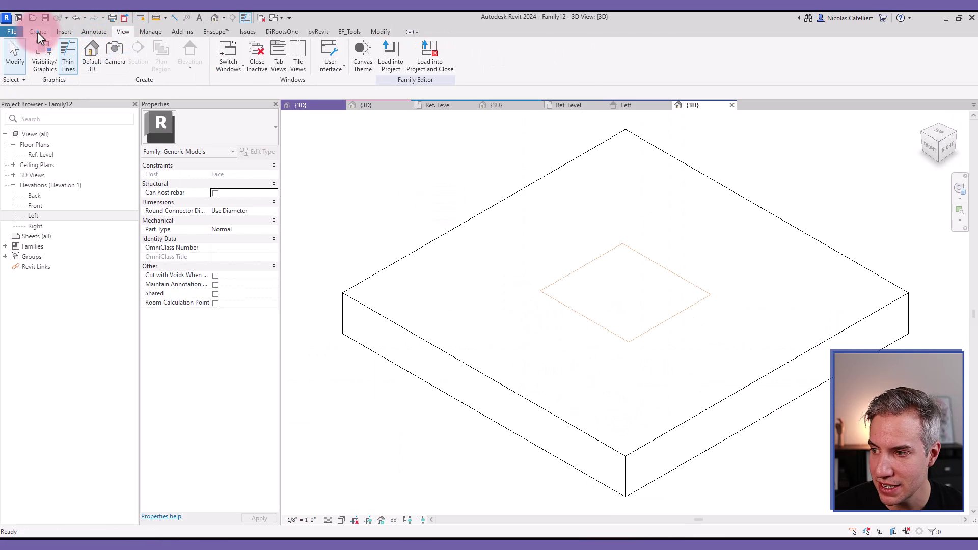
click(37, 32)
click(380, 31)
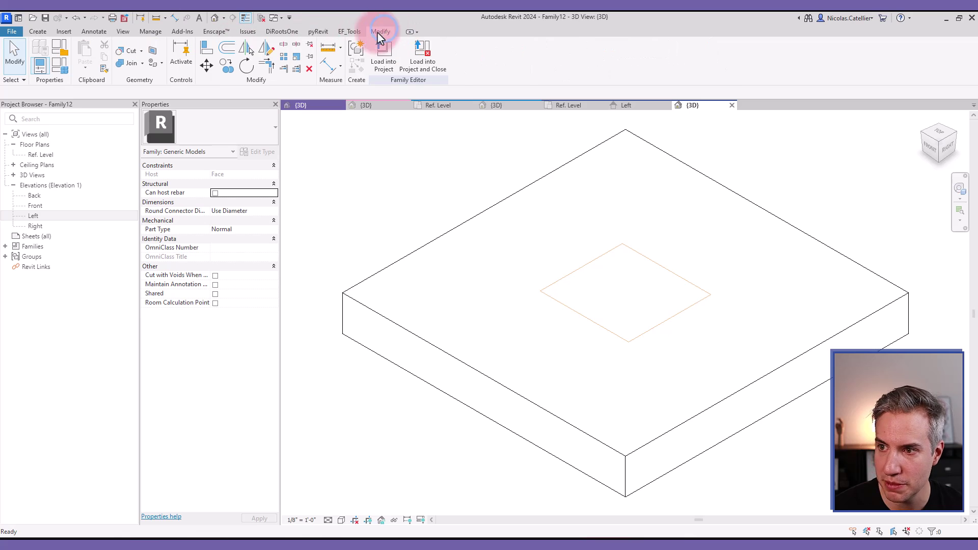
click(129, 51)
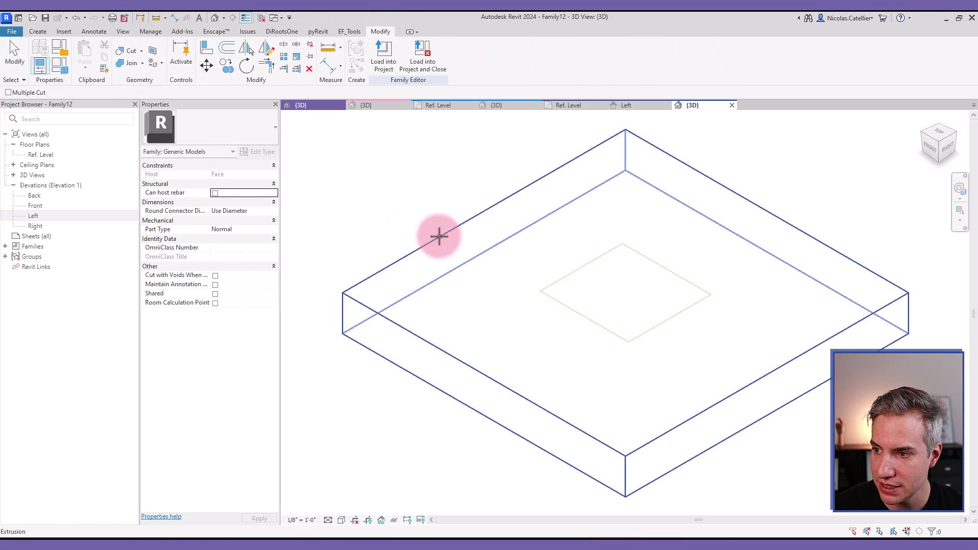
click(439, 235)
click(601, 275)
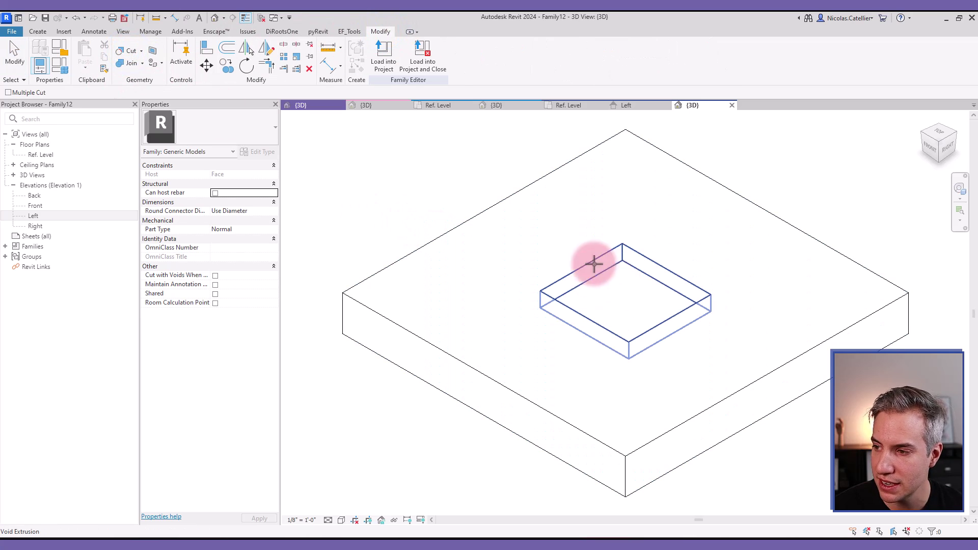
key(Escape)
scroll(466, 391, down, 3)
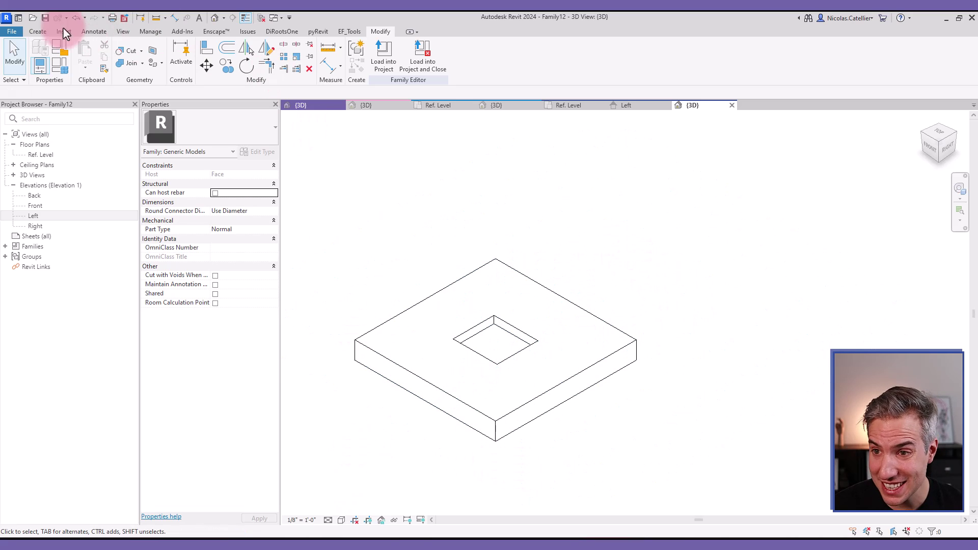
- Save the family as BP_FB_Void2.rfa, then load it into Family11 and close it
click(11, 32)
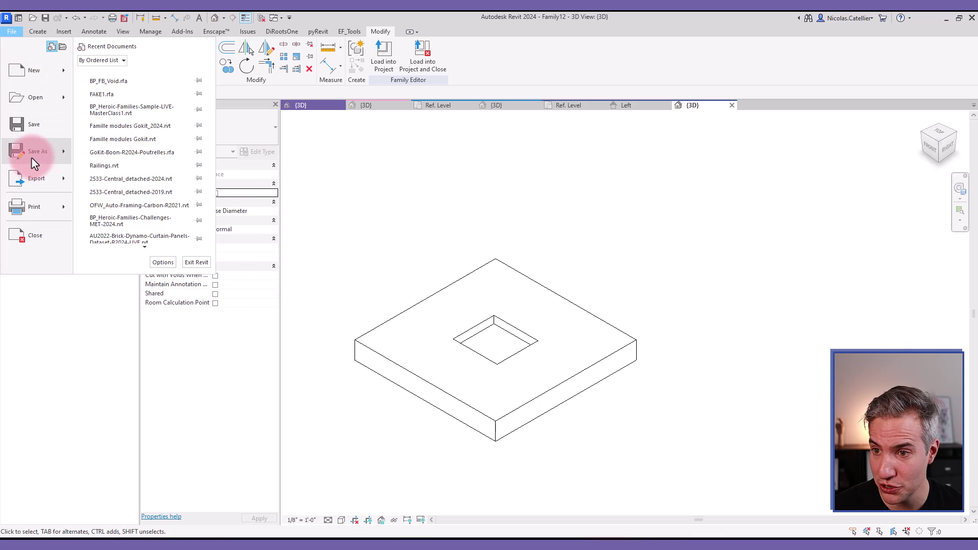
click(410, 309)
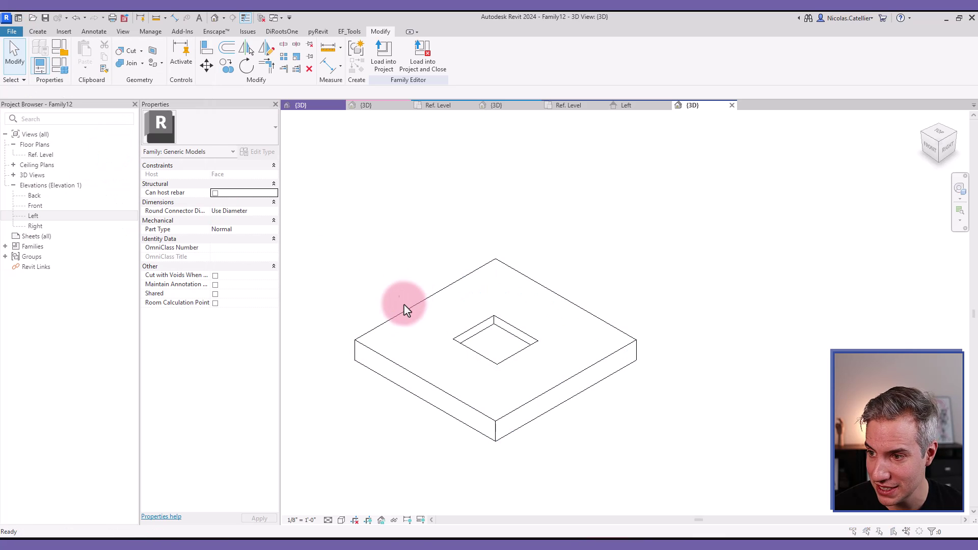
click(122, 158)
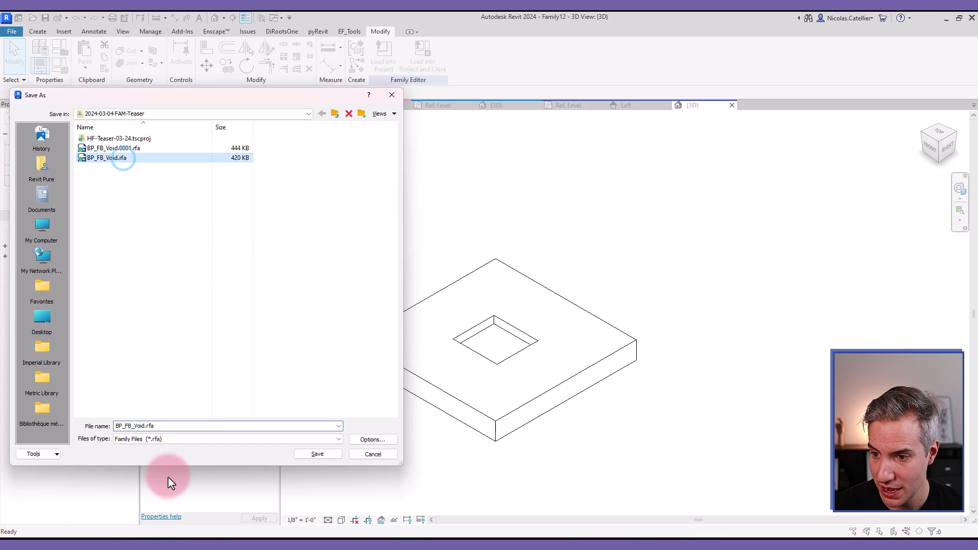
click(320, 454)
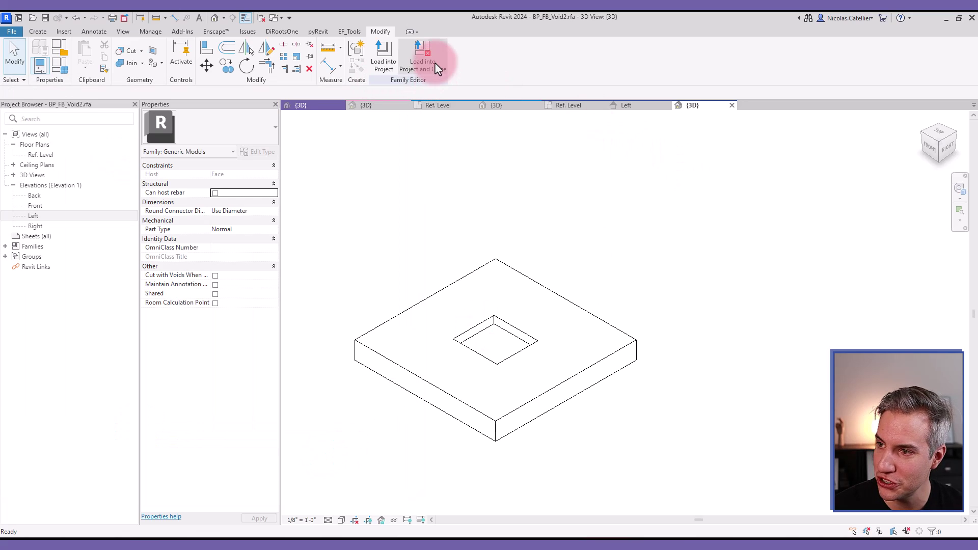
click(435, 62)
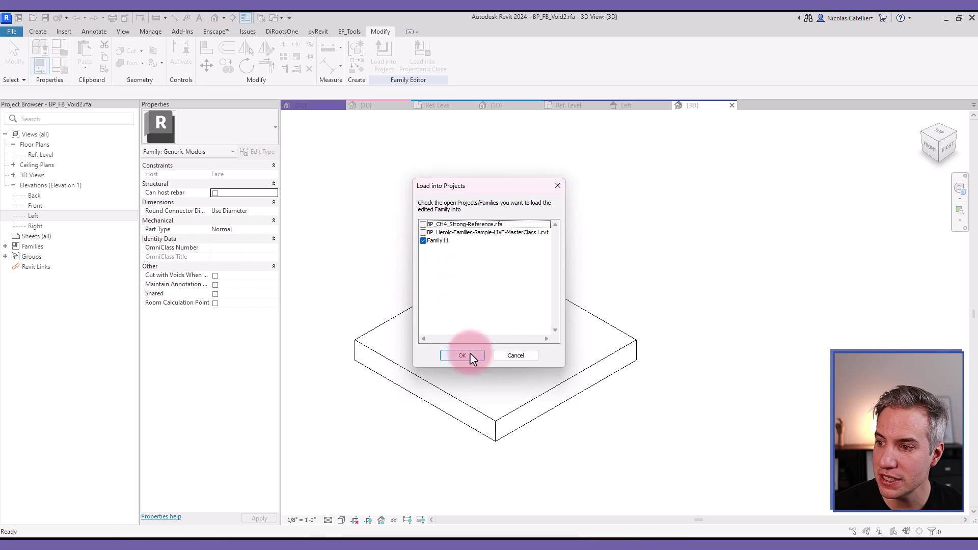
click(467, 356)
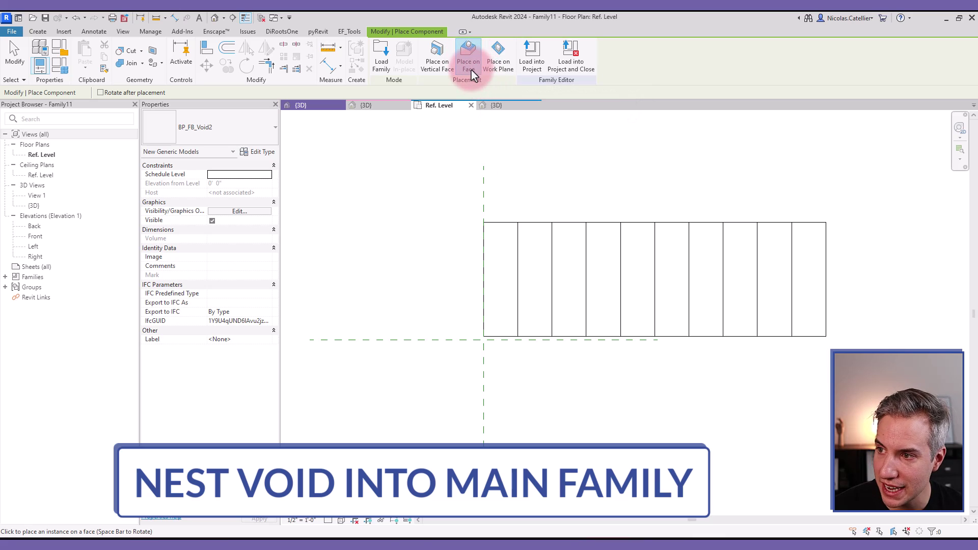
- Place the BP_FB_Void2 family on the top face of the array near its middle, then open the default 3D view
click(469, 72)
middle_drag(384, 280, 278, 332)
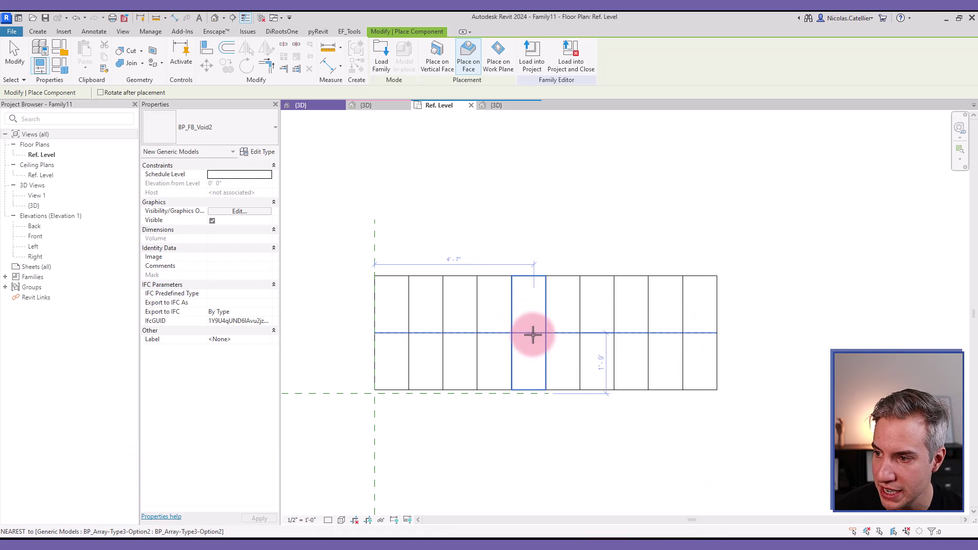
click(529, 332)
key(Escape)
key(Escape)
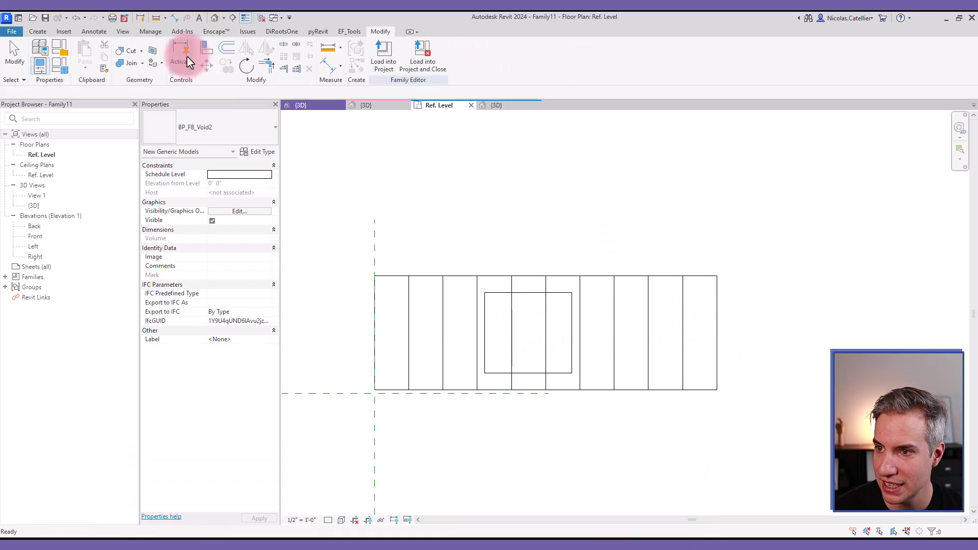
click(123, 32)
click(92, 51)
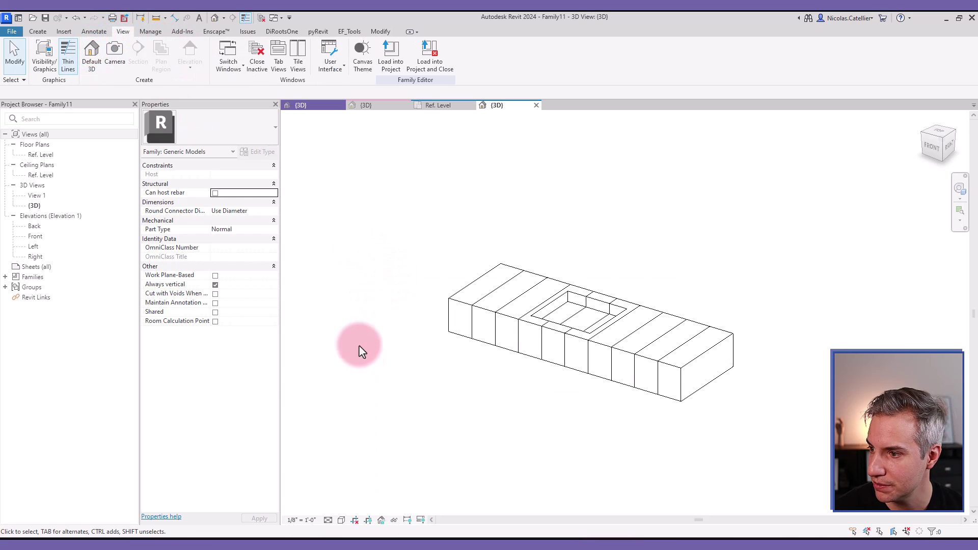
shift+middle_drag(502, 332, 564, 279)
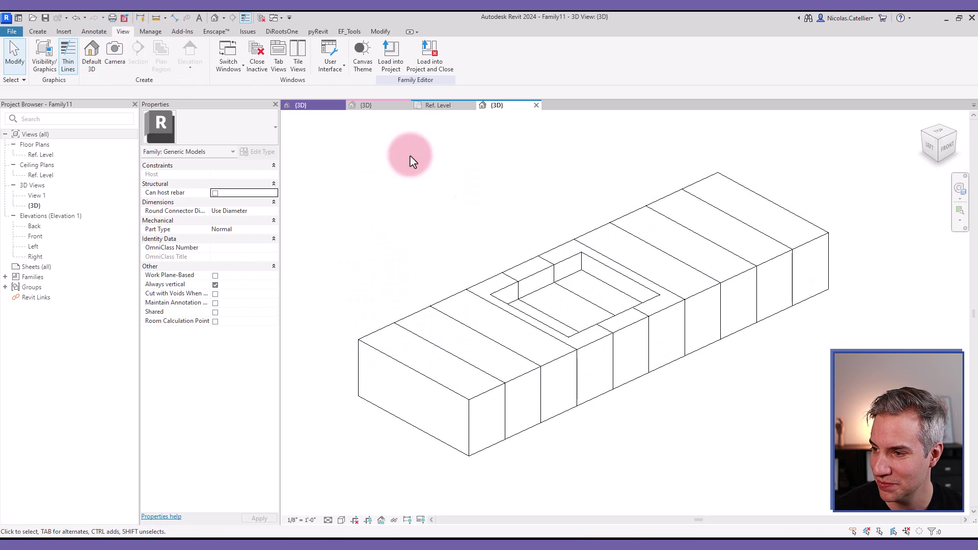
- Set the L dimension of the placed BP_FB_Void2 type to 5'
click(579, 279)
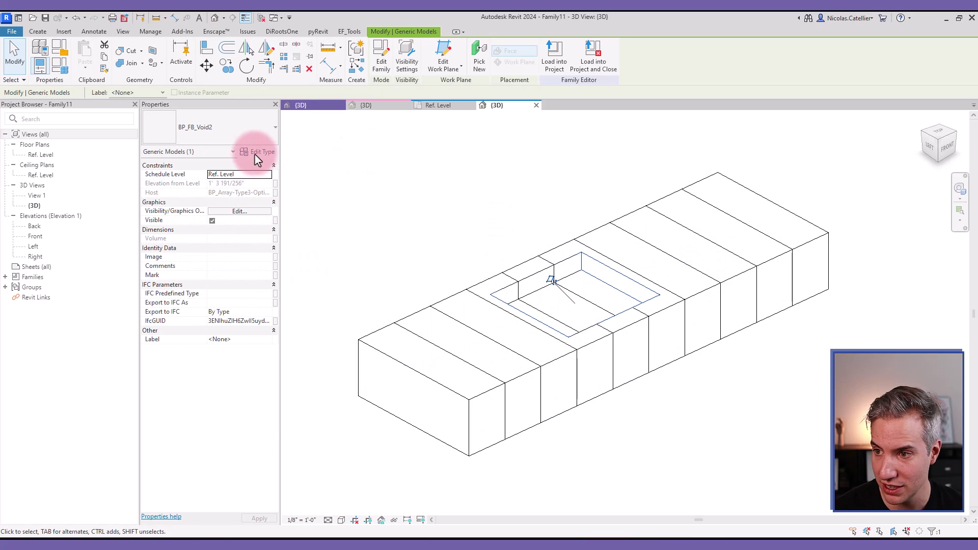
click(256, 153)
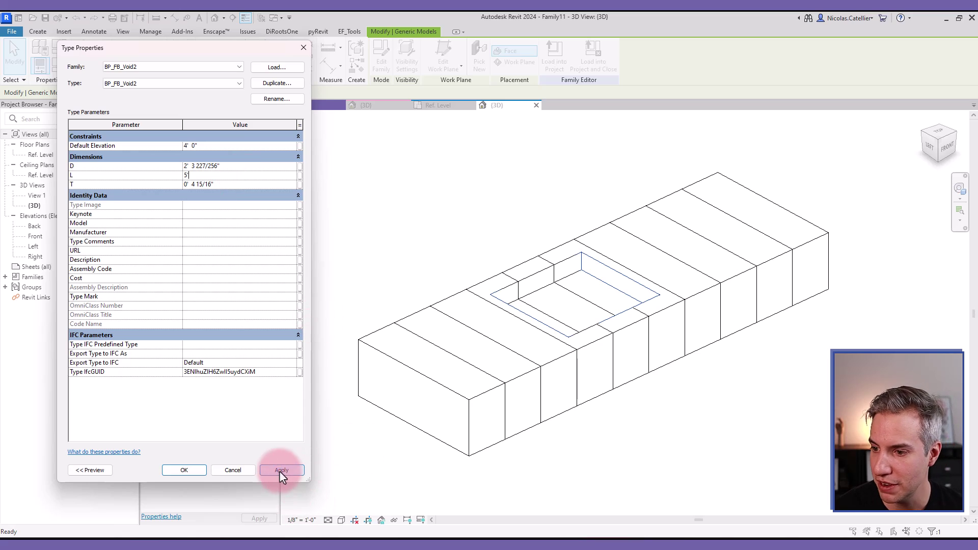
click(281, 470)
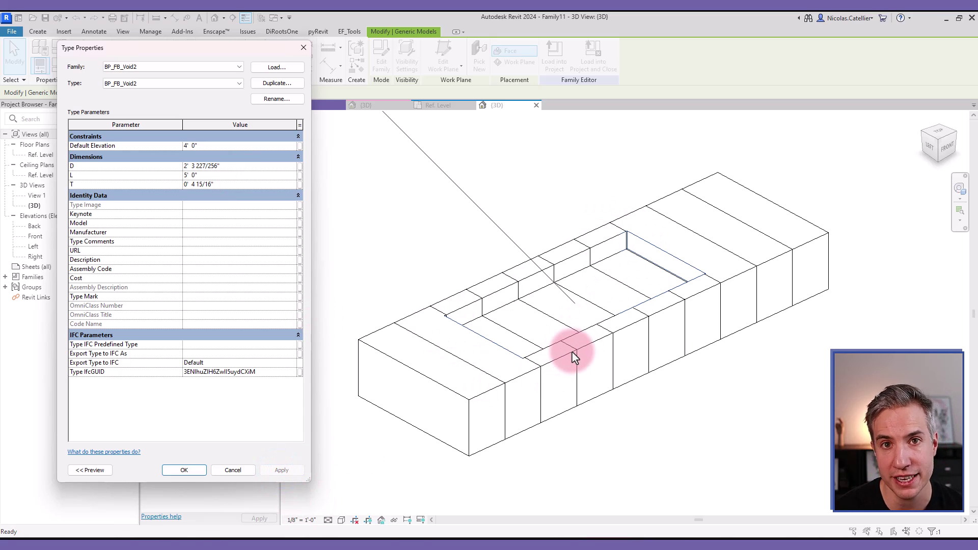
key(Escape)
key(Escape)
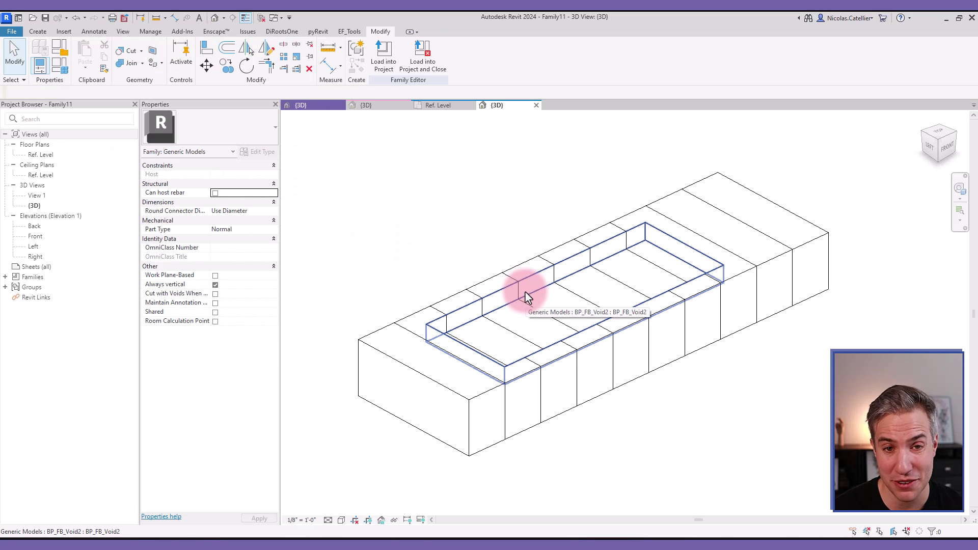
- Inspect the nested void and array families individually in the 3D view, leaving nothing selected
key(Tab)
key(Tab)
key(Tab)
key(Tab)
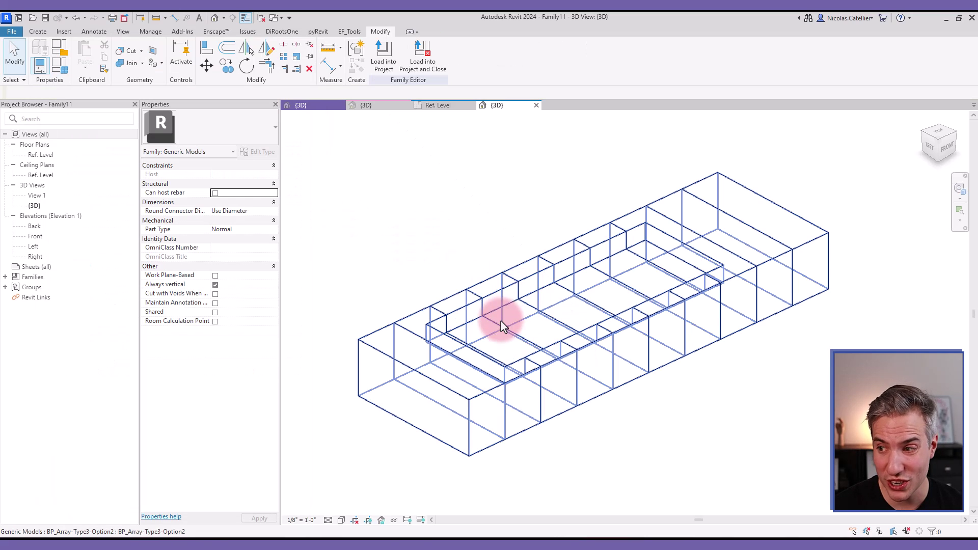
key(Tab)
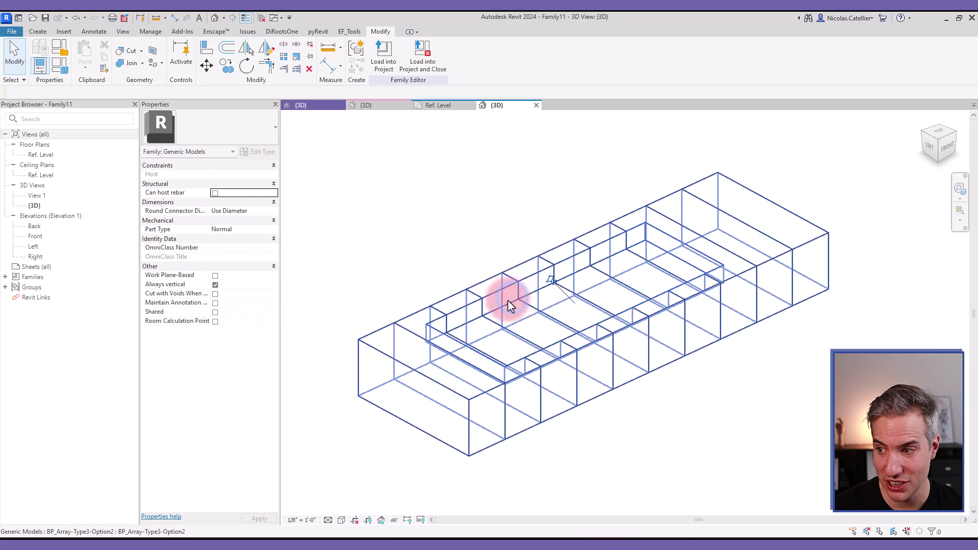
click(531, 283)
click(368, 219)
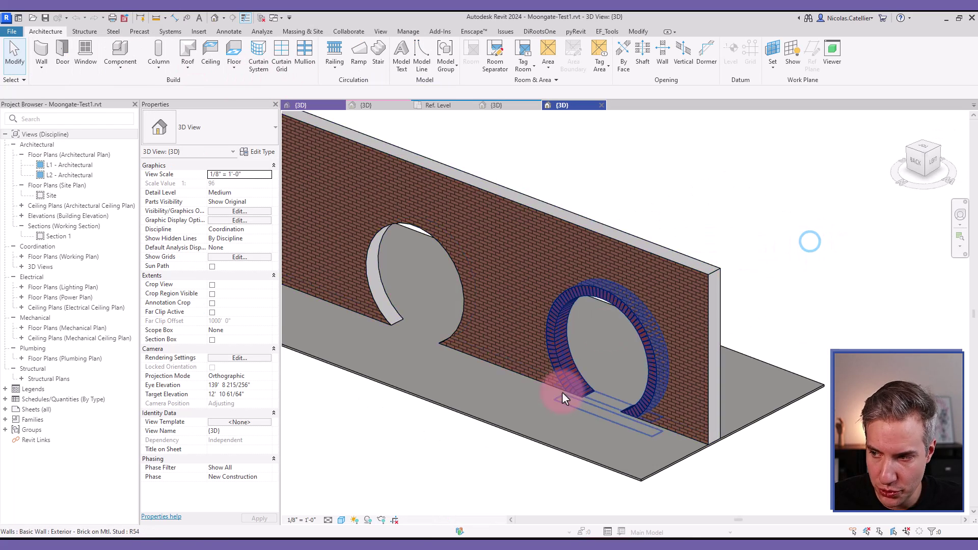
- From the BP_Moongate-Test2 window in the Moongate-Test1 project's brick wall, open its nested families down to BP_ArcX
click(565, 383)
shift+middle_drag(557, 413, 582, 419)
scroll(581, 419, up, 2)
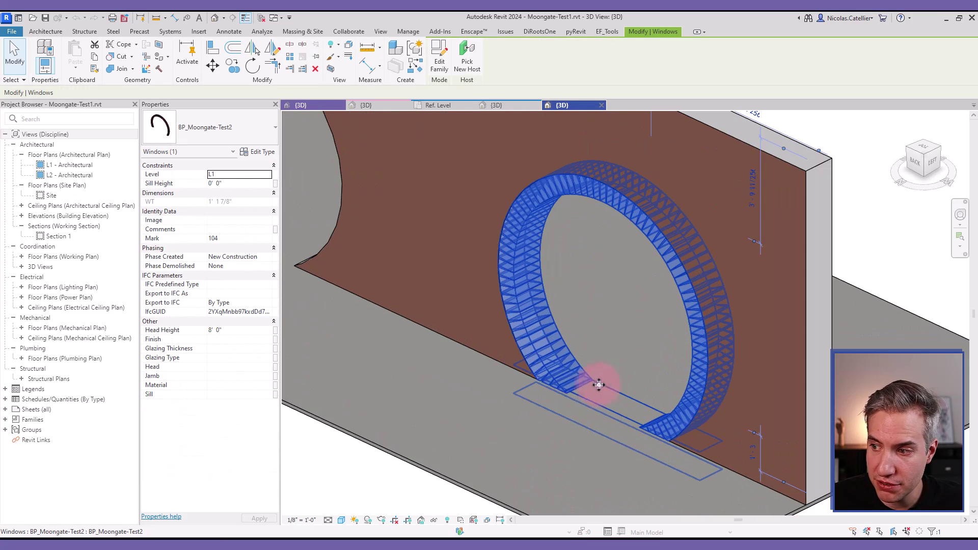
shift+middle_drag(528, 280, 573, 179)
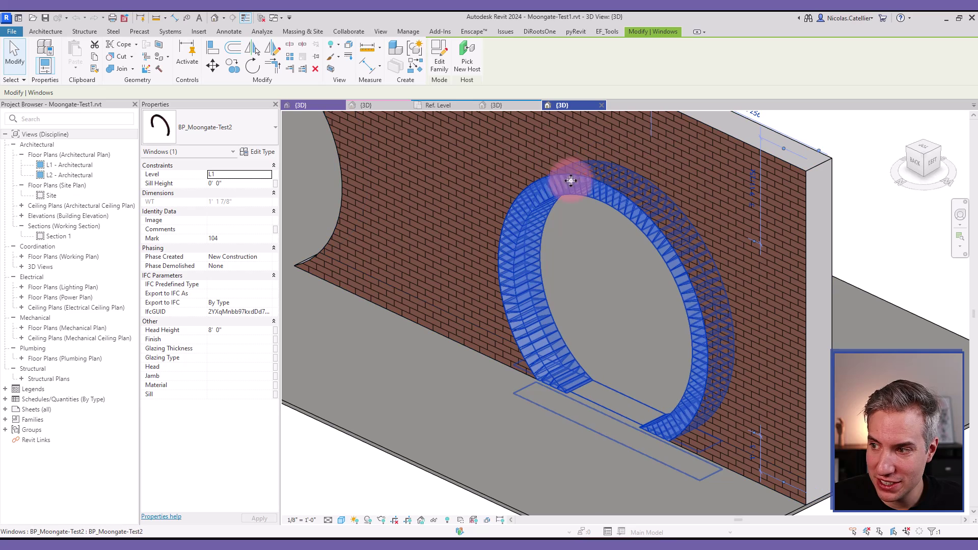
shift+middle_drag(500, 234, 571, 397)
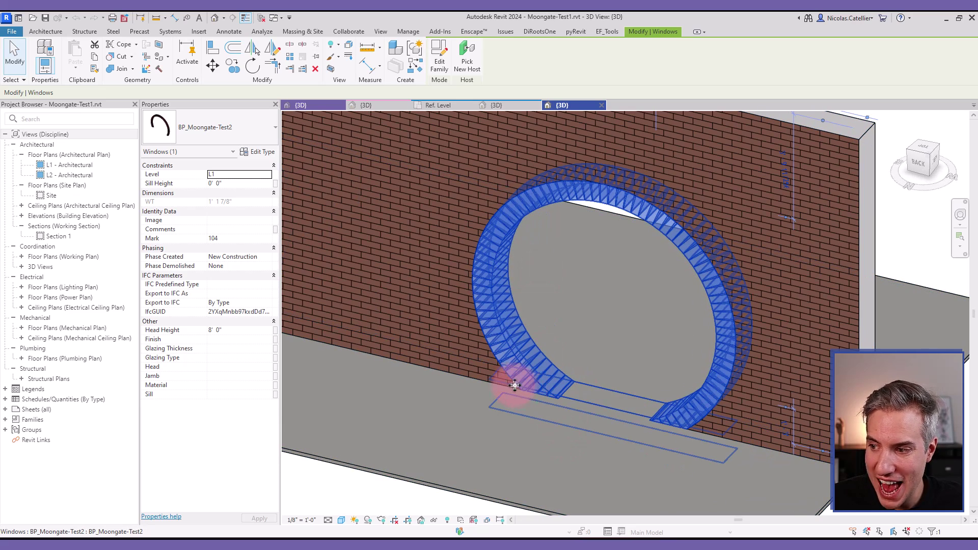
double_click(556, 378)
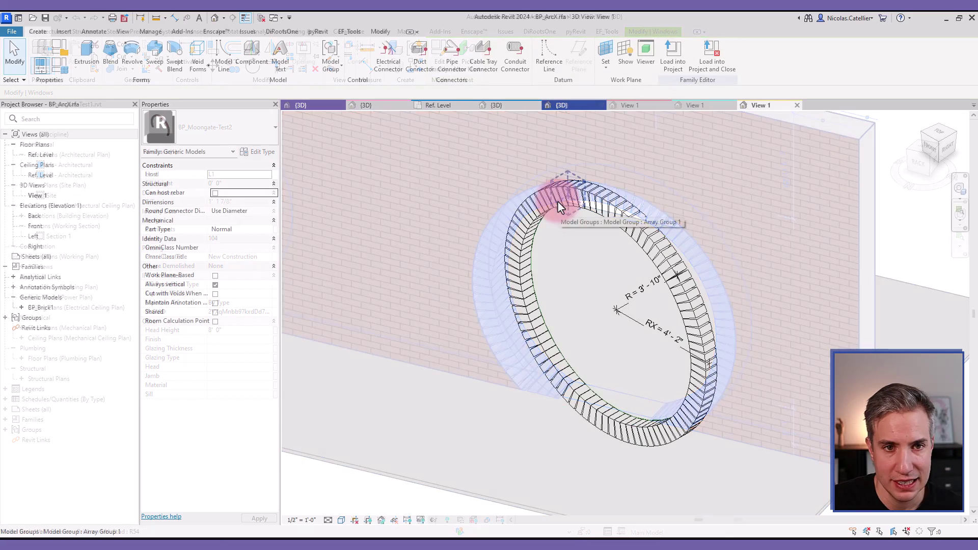
double_click(557, 200)
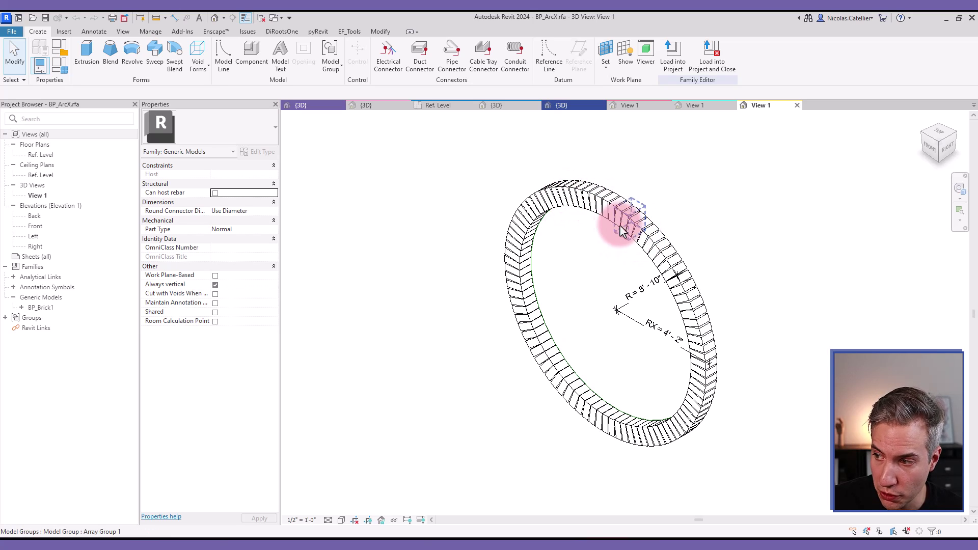
- Inspect a single BP_Brick1 component and one array group in the circular brick array
scroll(582, 216, up, 5)
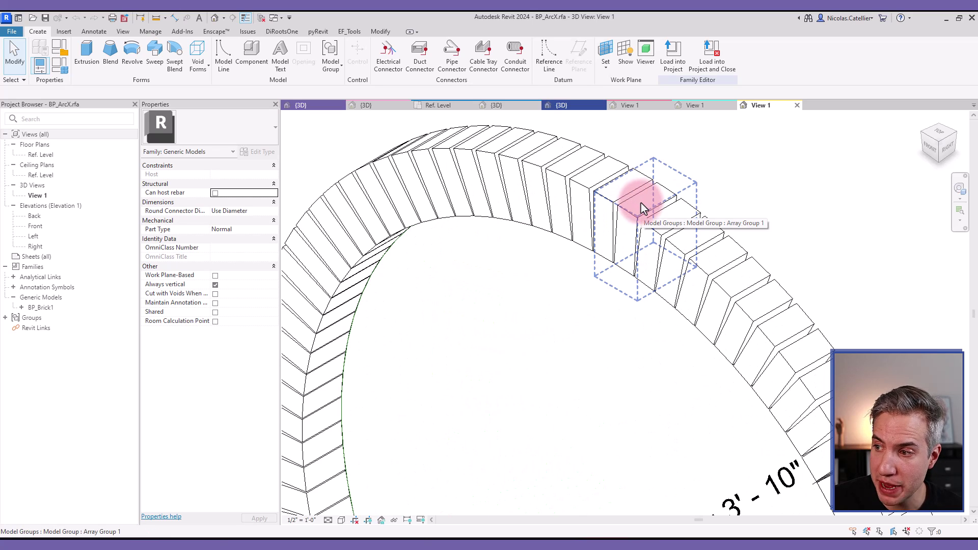
key(Tab)
click(643, 205)
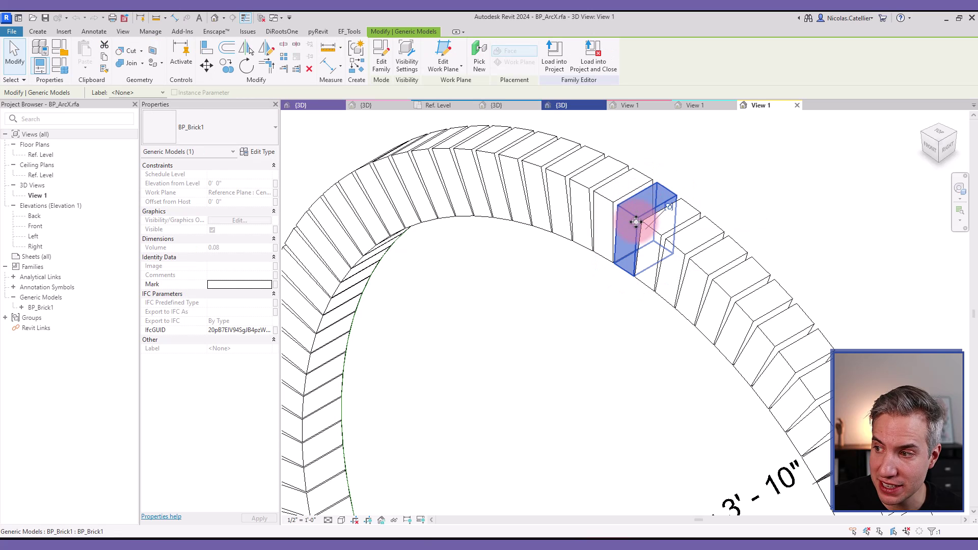
scroll(589, 240, down, 5)
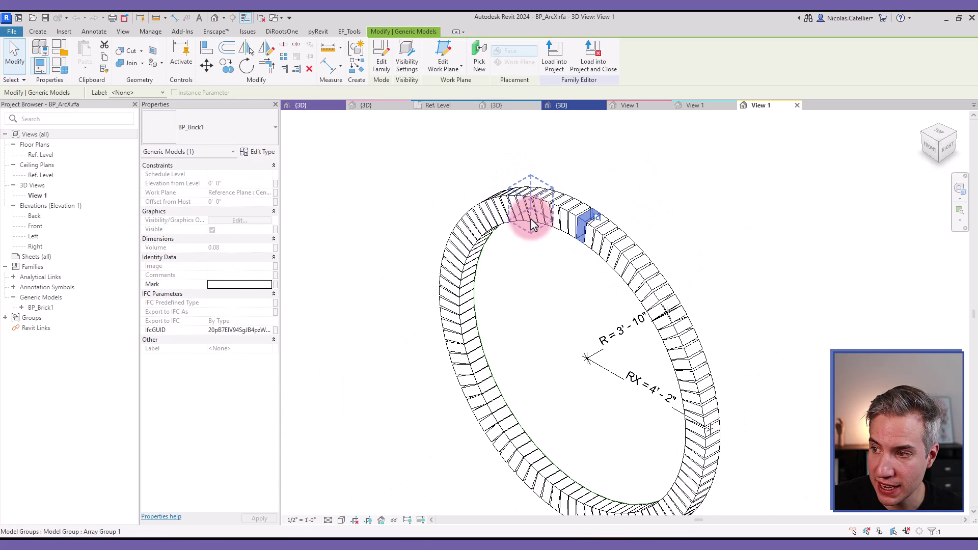
click(544, 209)
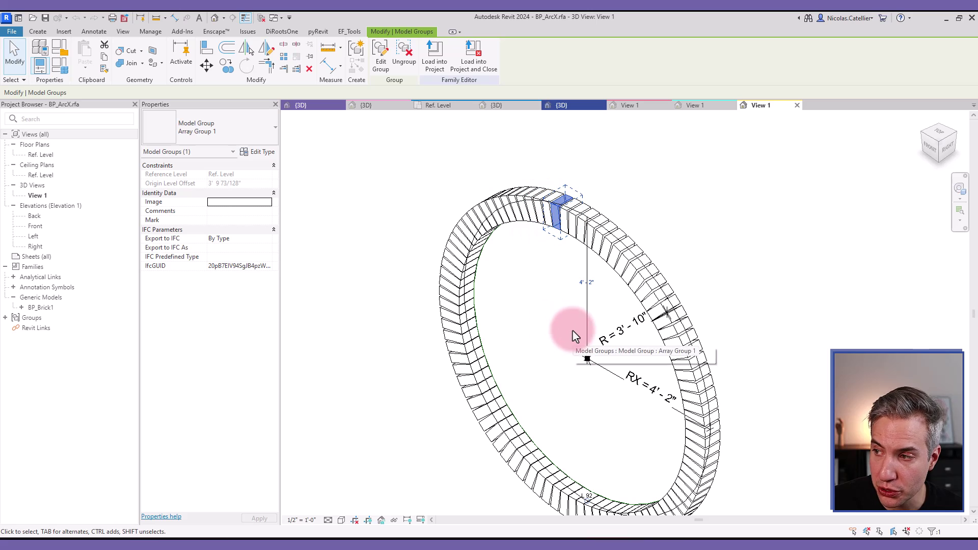
click(712, 116)
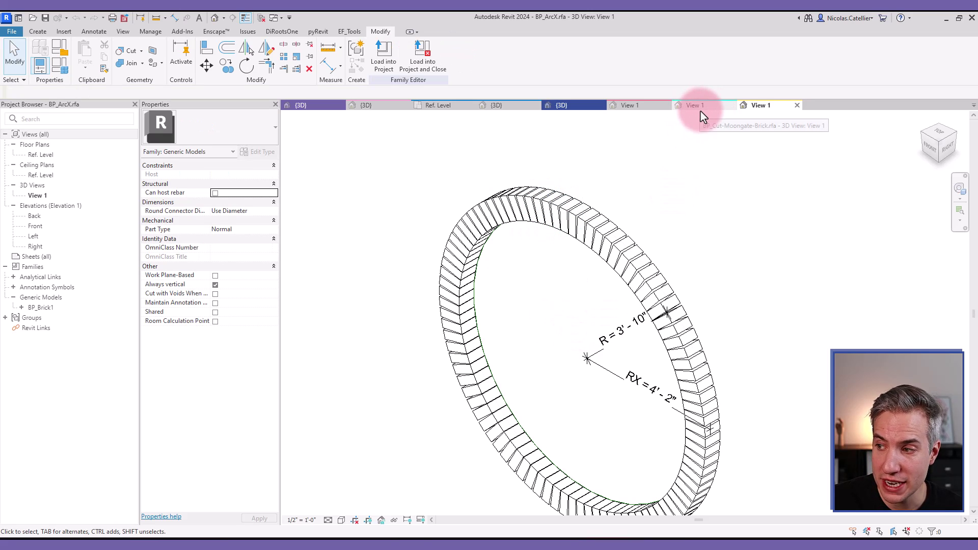
- In the BP_Cut-Moongate-Brick family, select the BP_Moongate_FB_Hole void at the base of the brick ring to examine it
click(701, 108)
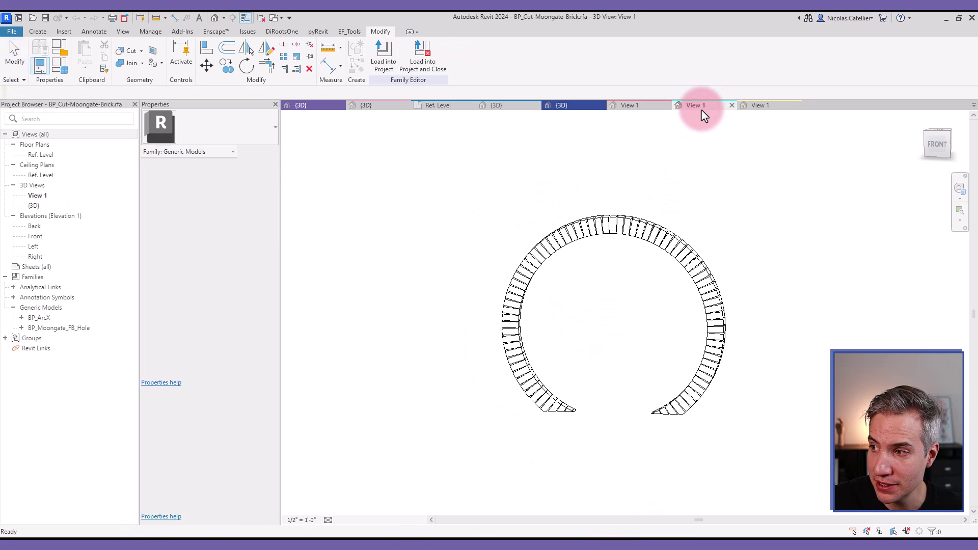
click(584, 417)
shift+middle_drag(572, 388, 593, 399)
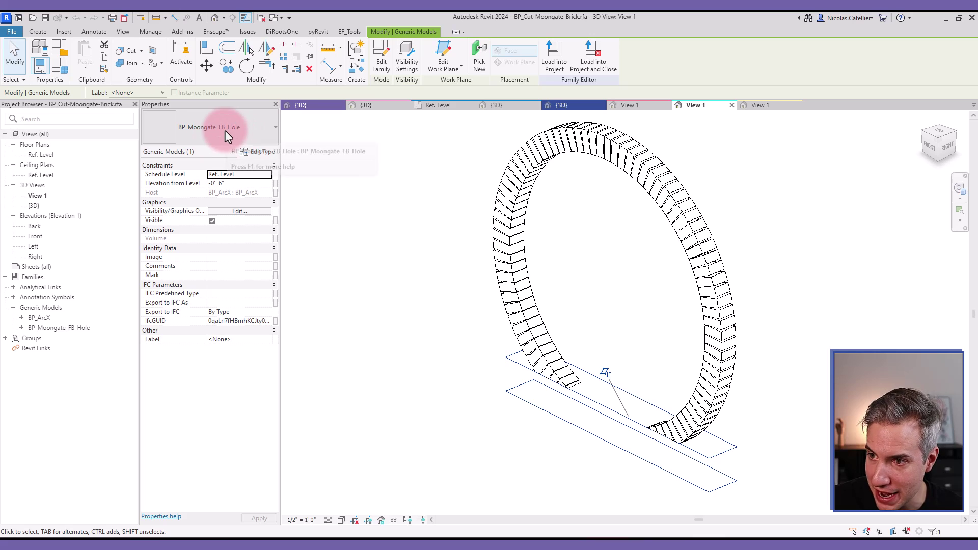
- Try placing a second BP_Moongate_FB_Hole void on a brick's front face in the upper part of the ring, then remove it
key(c)
key(s)
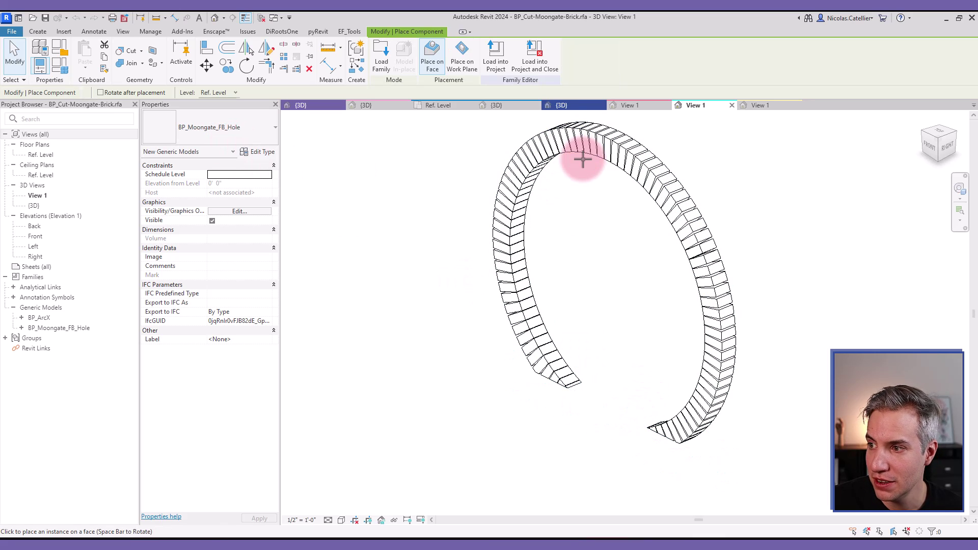
shift+middle_drag(525, 225, 590, 125)
scroll(590, 124, up, 4)
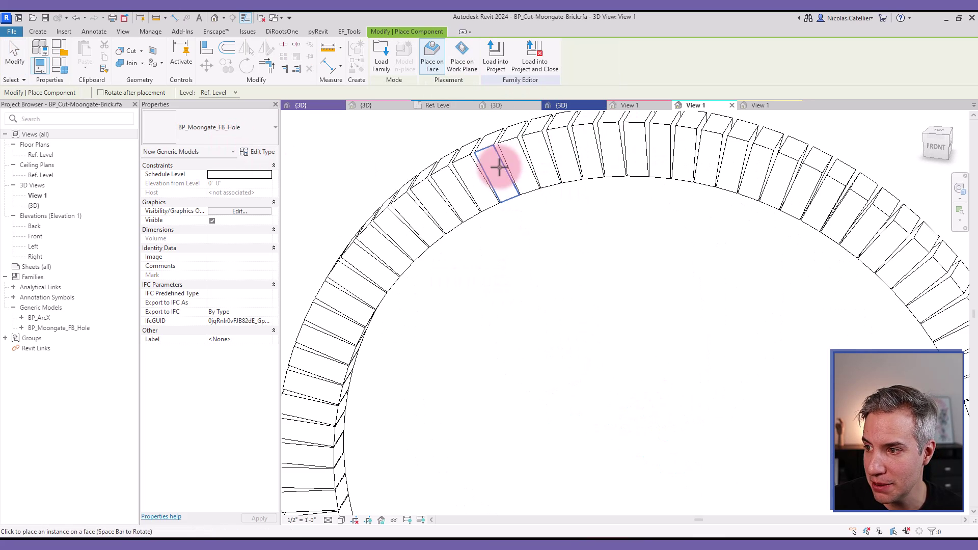
click(500, 175)
scroll(564, 249, down, 5)
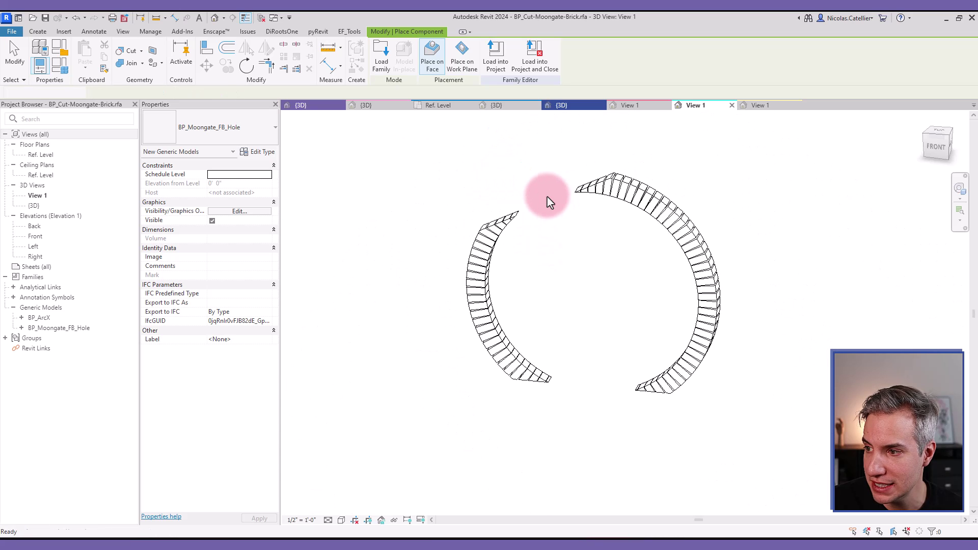
key(Escape)
click(544, 209)
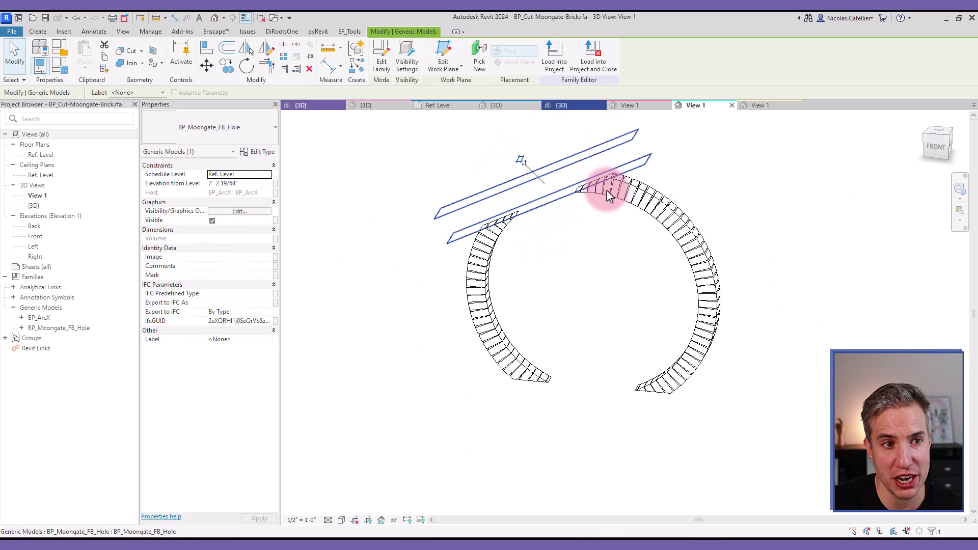
key(Escape)
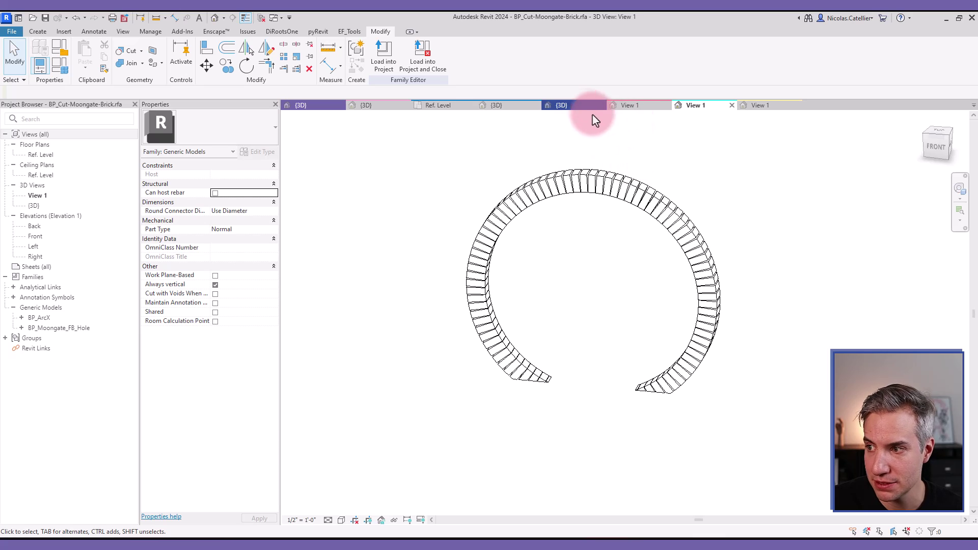
click(578, 107)
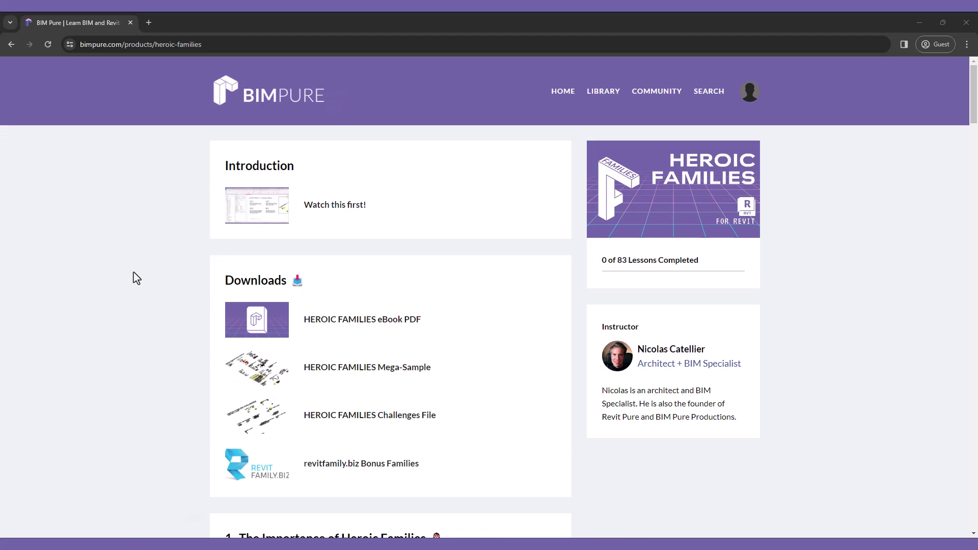
- Switch to the browser, open lesson 4.4. Reference Lines of the Heroic Families course, and skim the course eBook PDF
scroll(136, 278, down, 10)
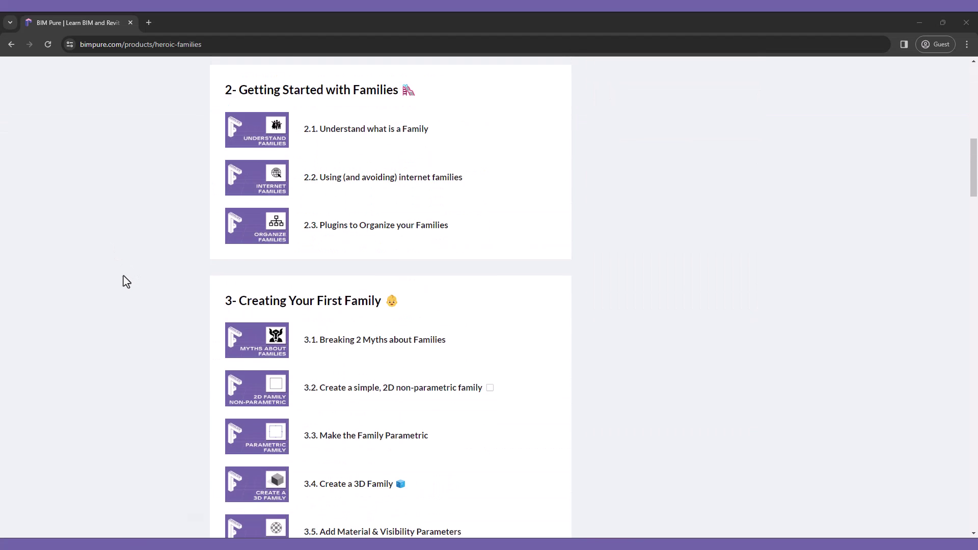
scroll(127, 282, down, 13)
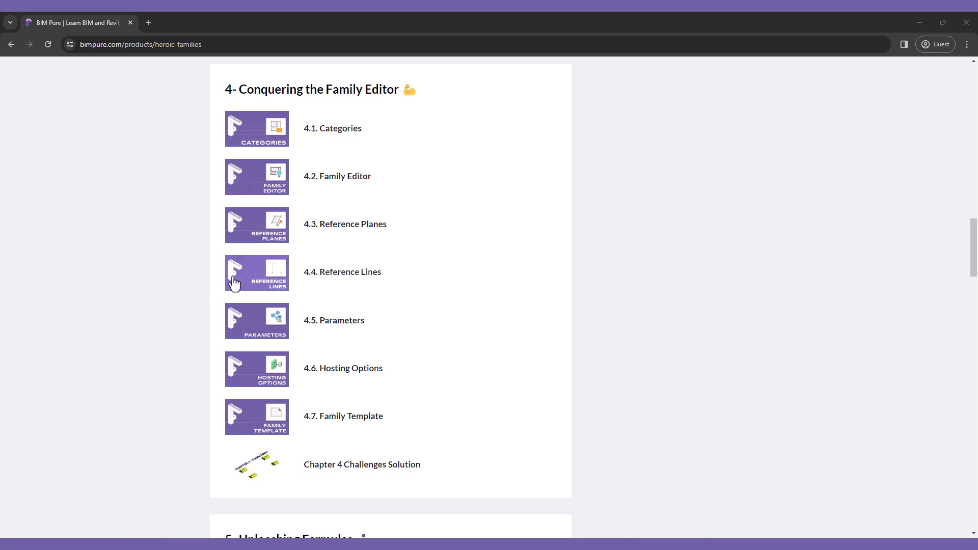
click(235, 283)
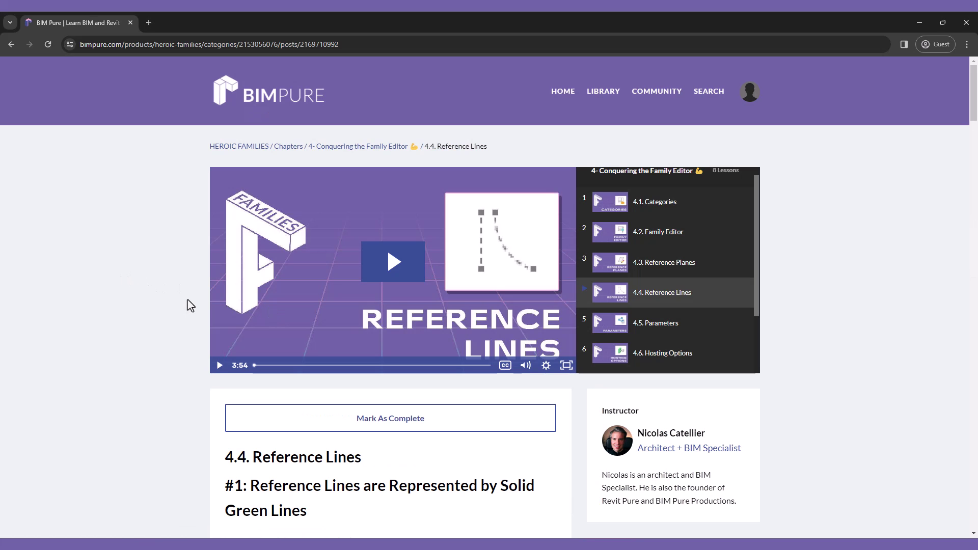
scroll(190, 305, down, 10)
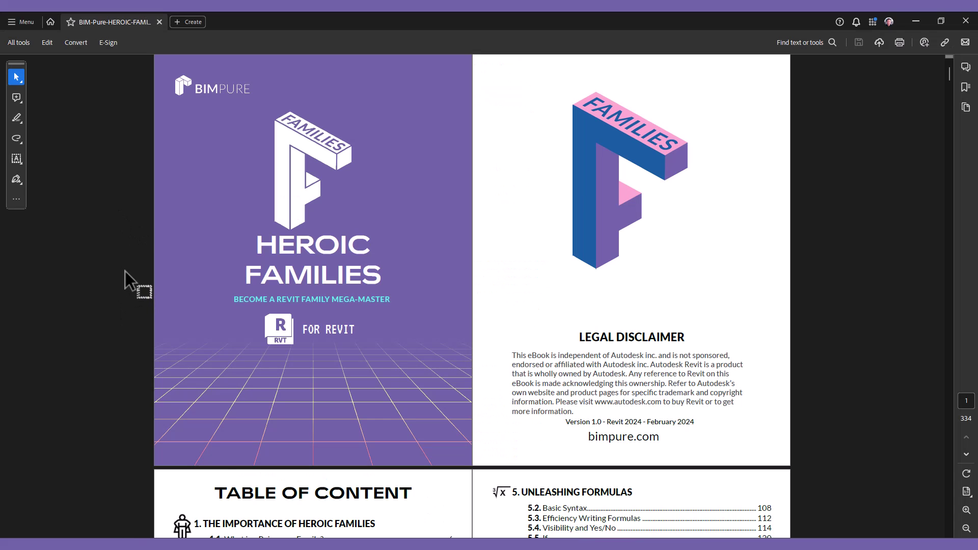
scroll(126, 271, down, 4)
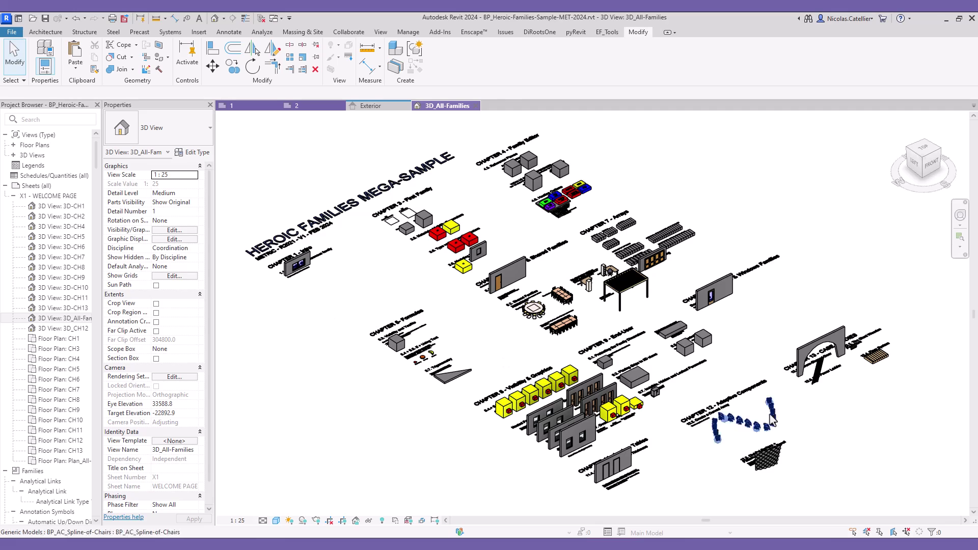
- Examine the Chapter 7 - Arrays examples in the Heroic Families sample model in Revit
scroll(772, 419, up, 5)
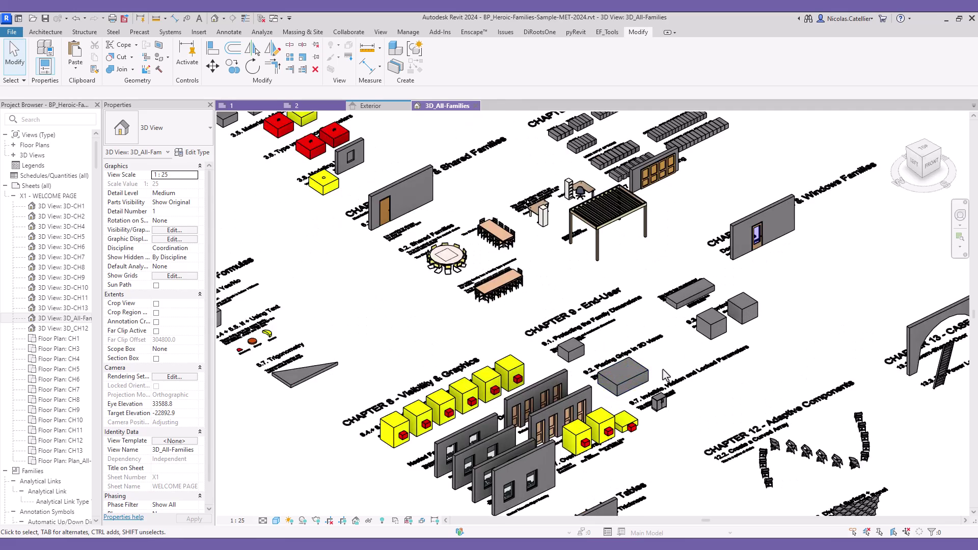
middle_drag(764, 382, 826, 514)
middle_drag(600, 423, 704, 527)
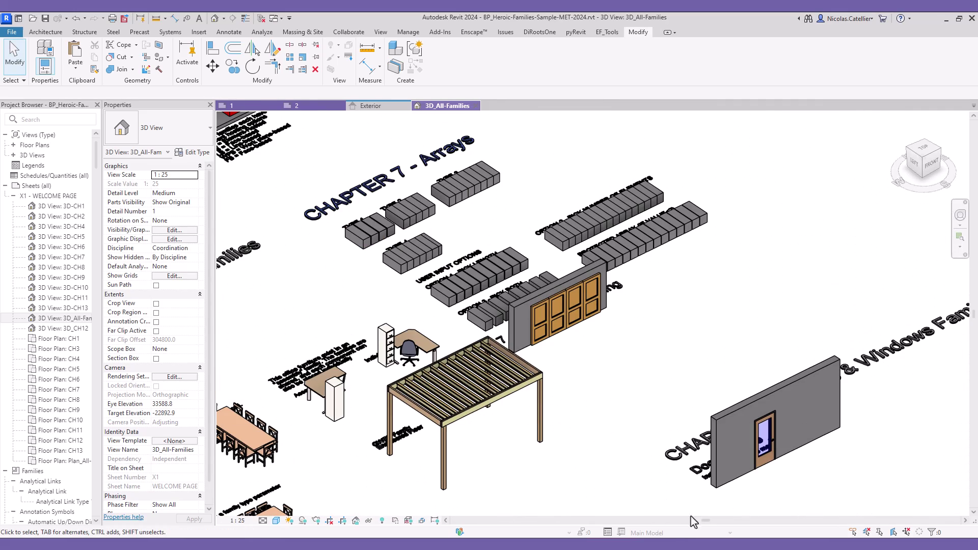
scroll(699, 411, down, 2)
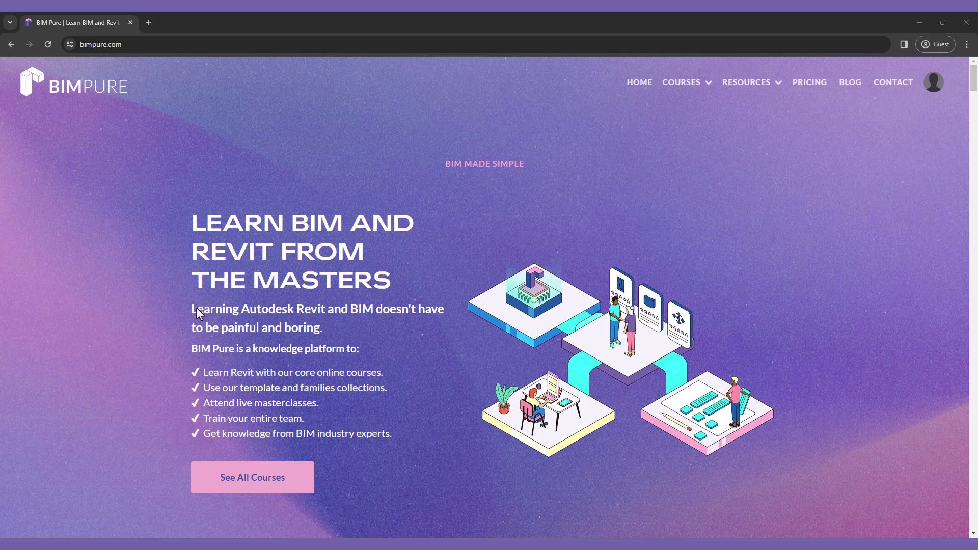